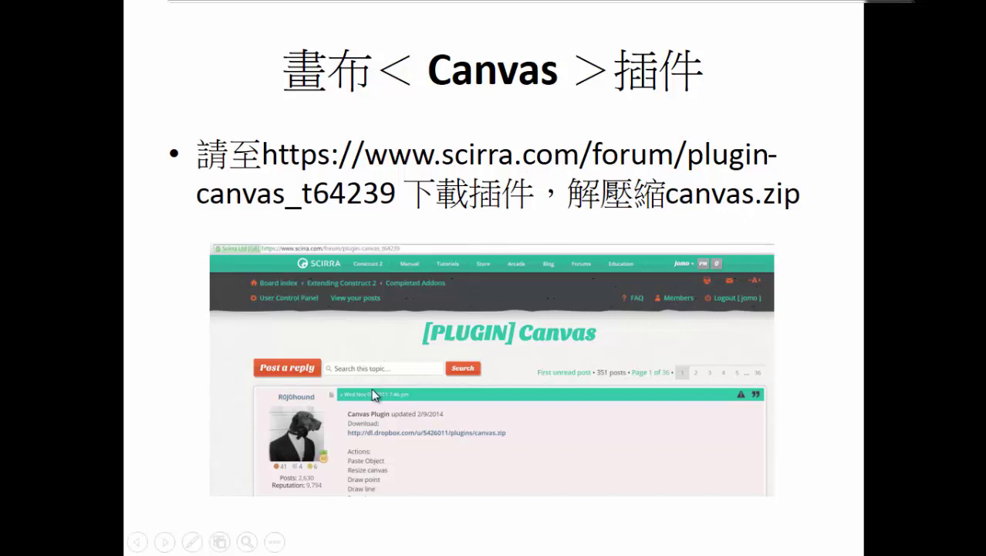
Go through the remaining slides on downloading, copying and verifying the Canvas plugin
{"action": "left_click", "coordinate": [438, 397]}
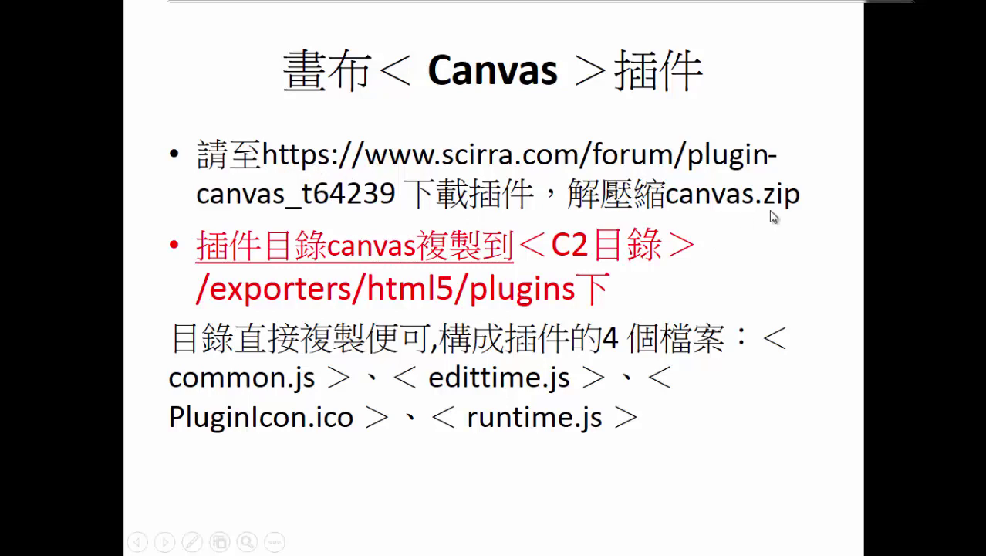
{"action": "left_click", "coordinate": [597, 297]}
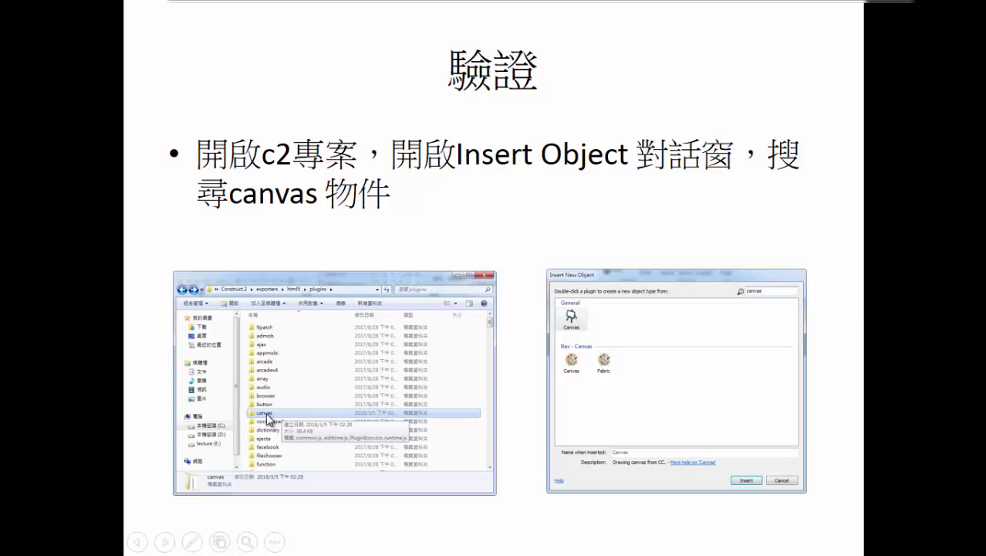
{"action": "scroll", "coordinate": [265, 414], "scroll_direction": "down", "scroll_amount": 1}
{"action": "scroll", "coordinate": [265, 414], "scroll_direction": "up", "scroll_amount": 1}
End the slide show, close the presentation and minimise the Teacher folder window
{"action": "key", "text": "Escape"}
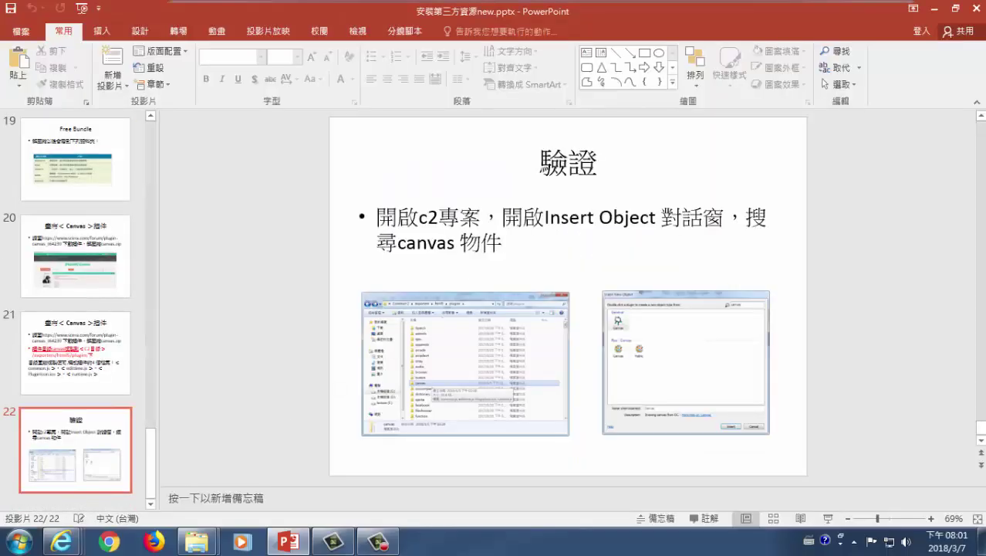
{"action": "left_click", "coordinate": [979, 9]}
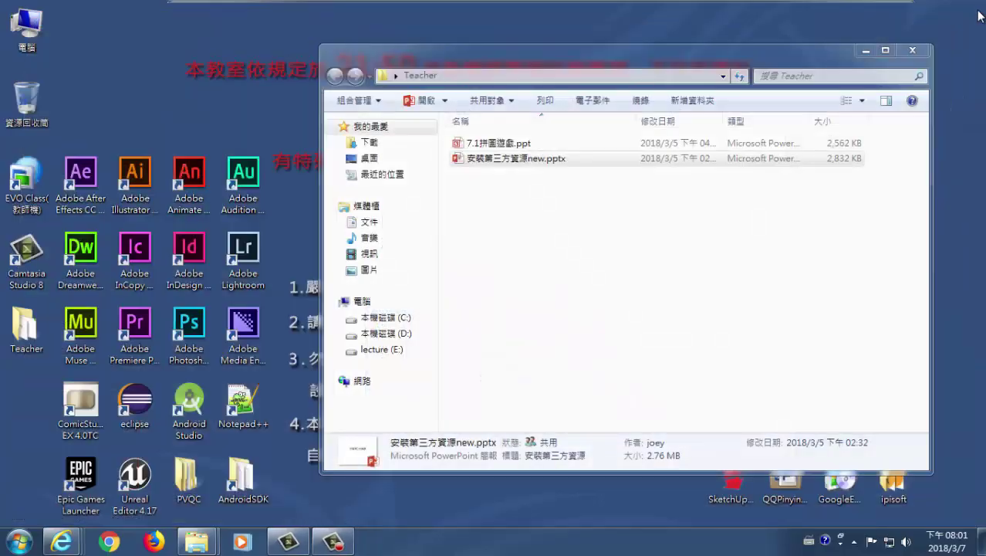
{"action": "left_click", "coordinate": [865, 52]}
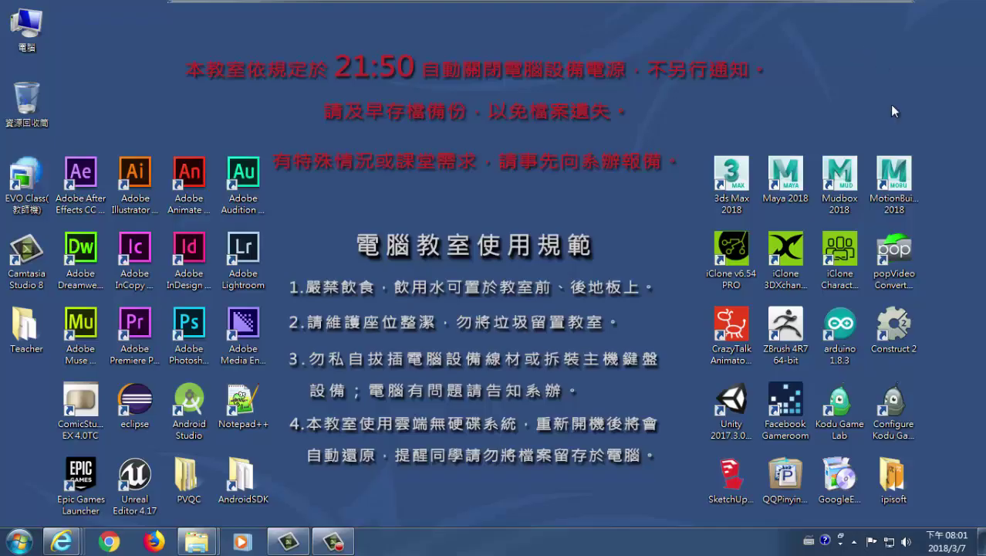
Open the Construct 2 installation folder through the desktop shortcut's properties and make the folder window narrower
{"action": "right_click", "coordinate": [889, 324]}
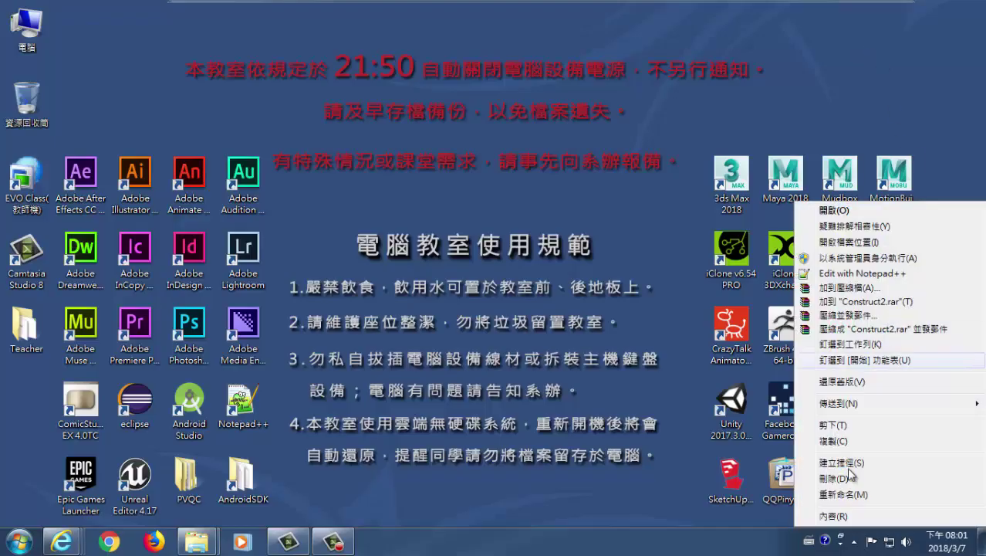
{"action": "left_click", "coordinate": [843, 516]}
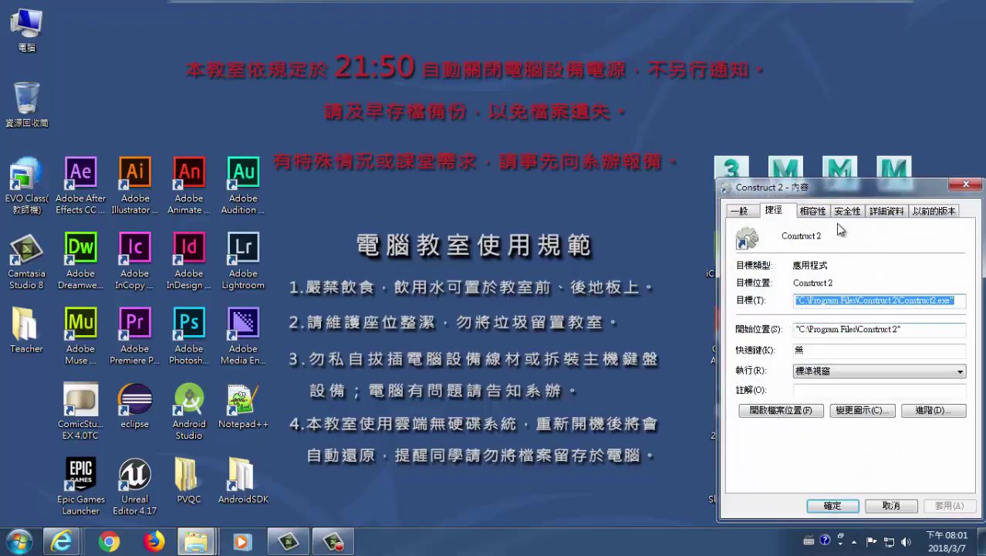
{"action": "left_click_drag", "start_coordinate": [758, 108], "coordinate": [494, 105]}
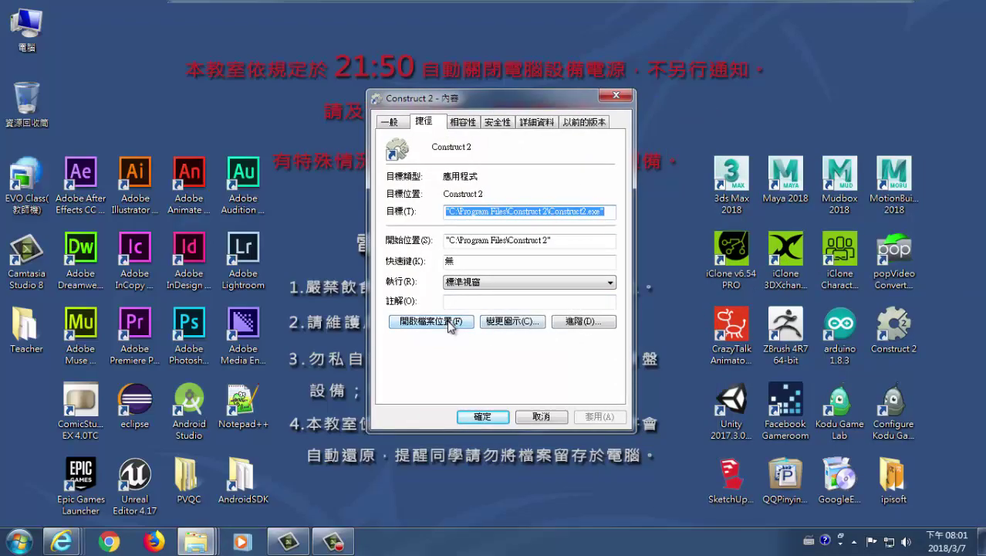
{"action": "left_click", "coordinate": [449, 323]}
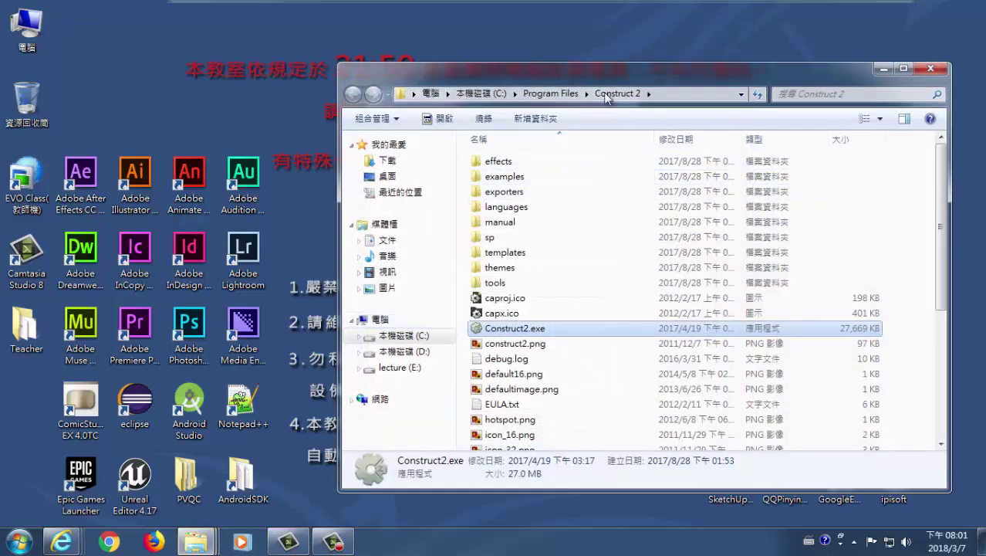
{"action": "left_click_drag", "start_coordinate": [602, 75], "coordinate": [548, 284]}
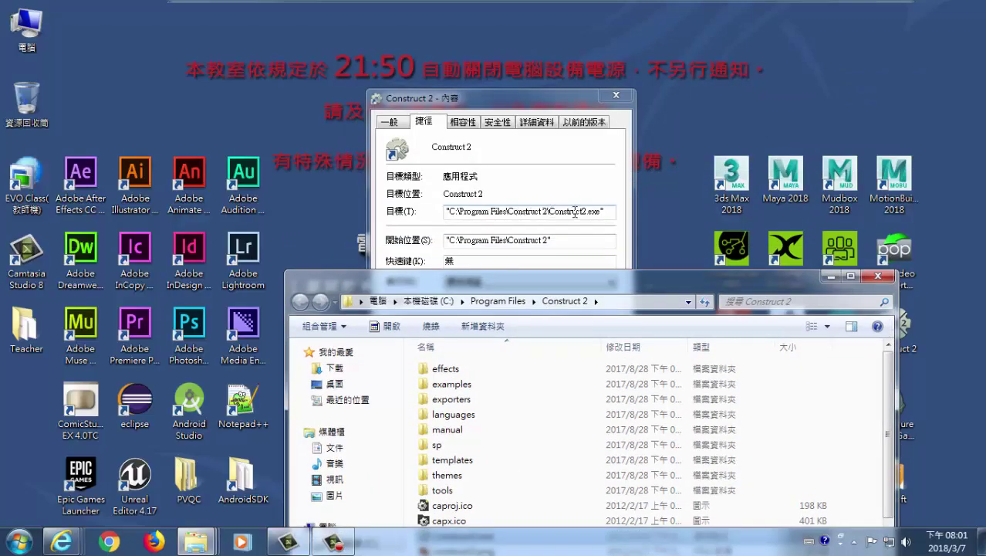
{"action": "left_click_drag", "start_coordinate": [631, 283], "coordinate": [554, 72]}
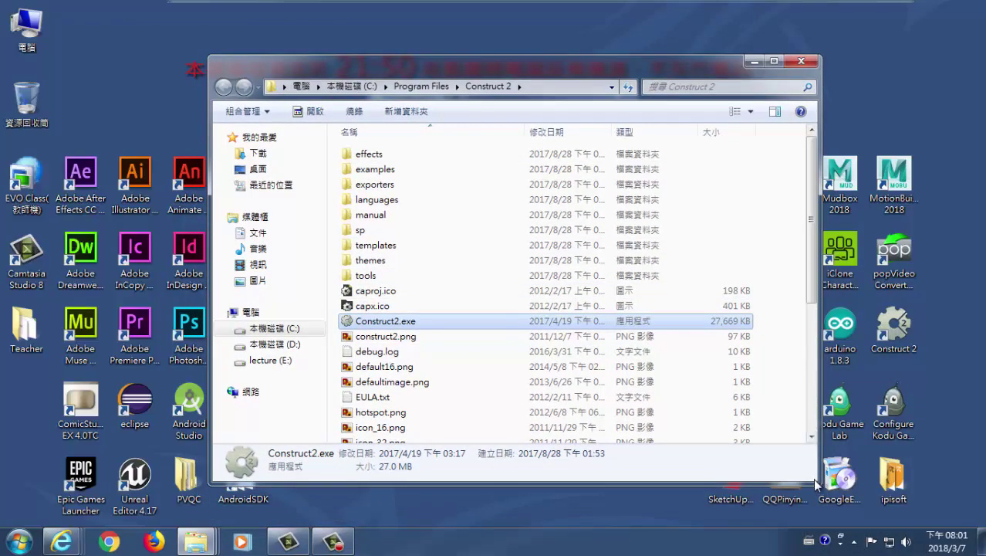
{"action": "left_click_drag", "start_coordinate": [813, 482], "coordinate": [756, 487]}
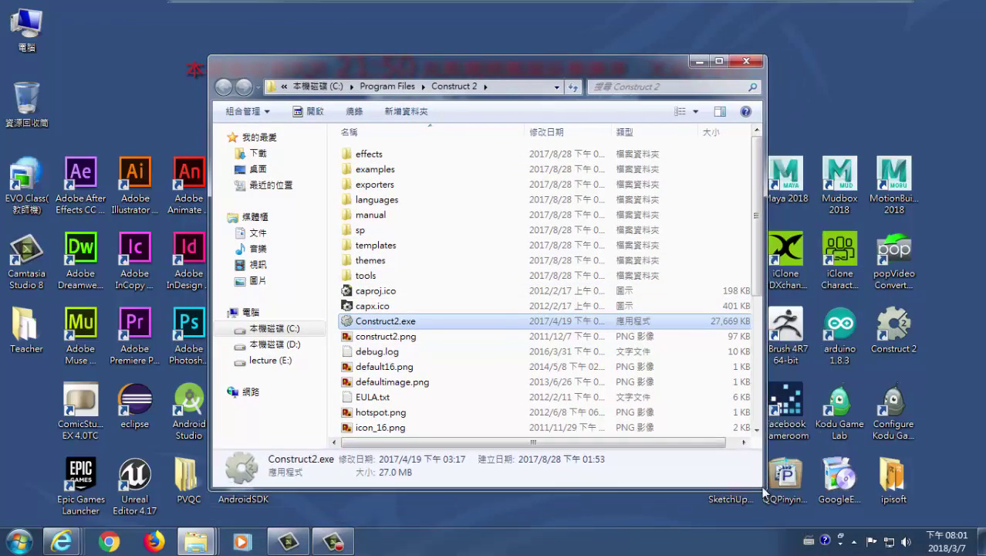
Browse from the Construct 2 folder into exporters, then html5, and select the plugins folder
{"action": "left_click", "coordinate": [387, 189]}
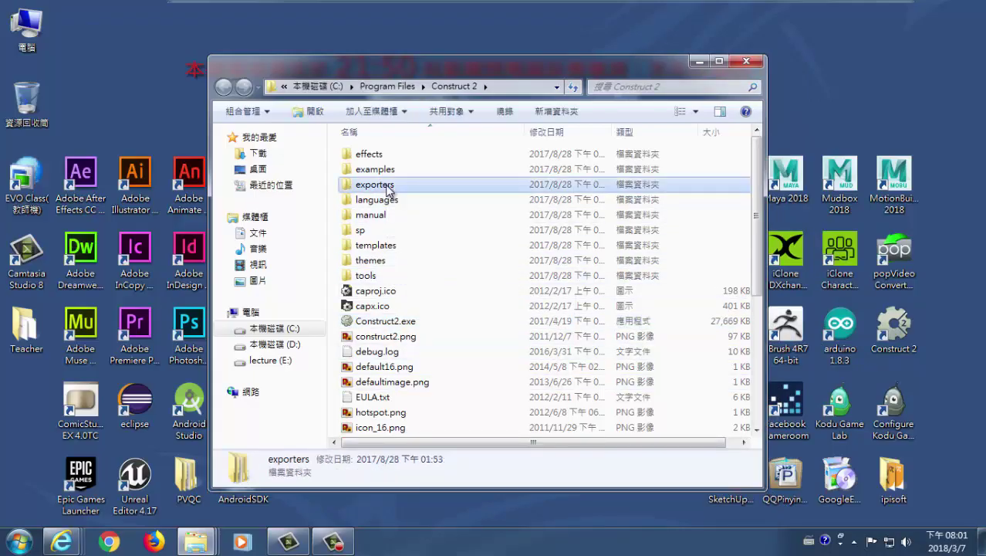
{"action": "double_click", "coordinate": [388, 190]}
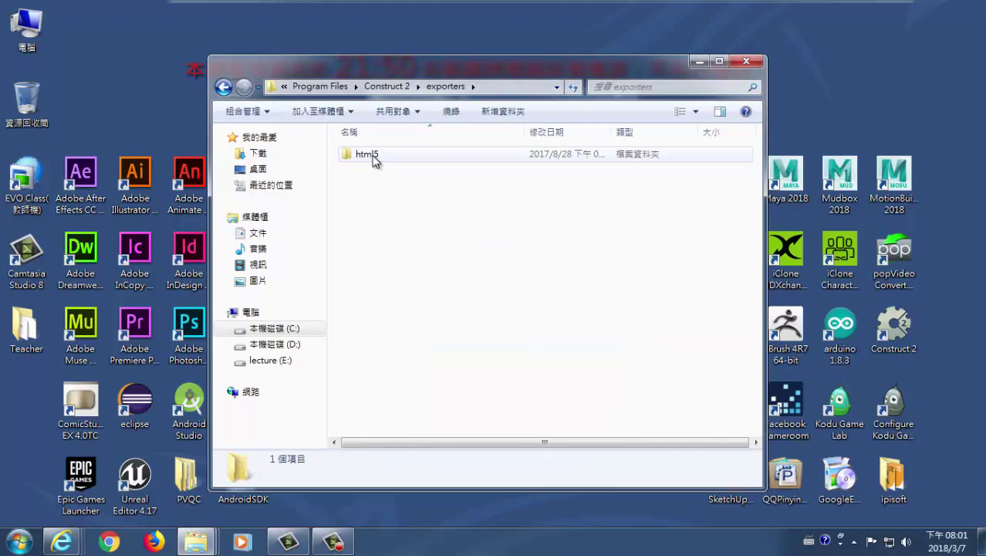
{"action": "double_click", "coordinate": [369, 154]}
{"action": "left_click", "coordinate": [375, 158]}
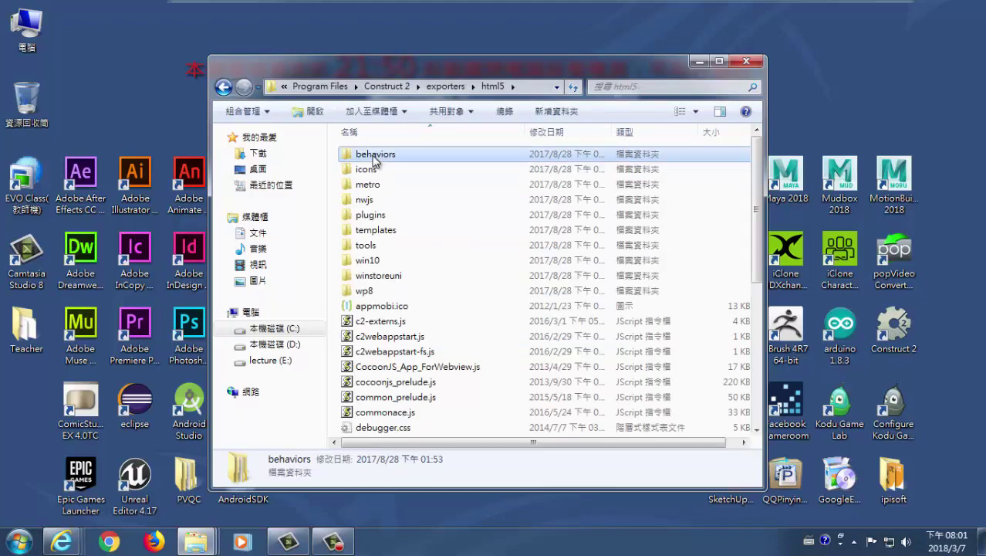
{"action": "left_click", "coordinate": [381, 216]}
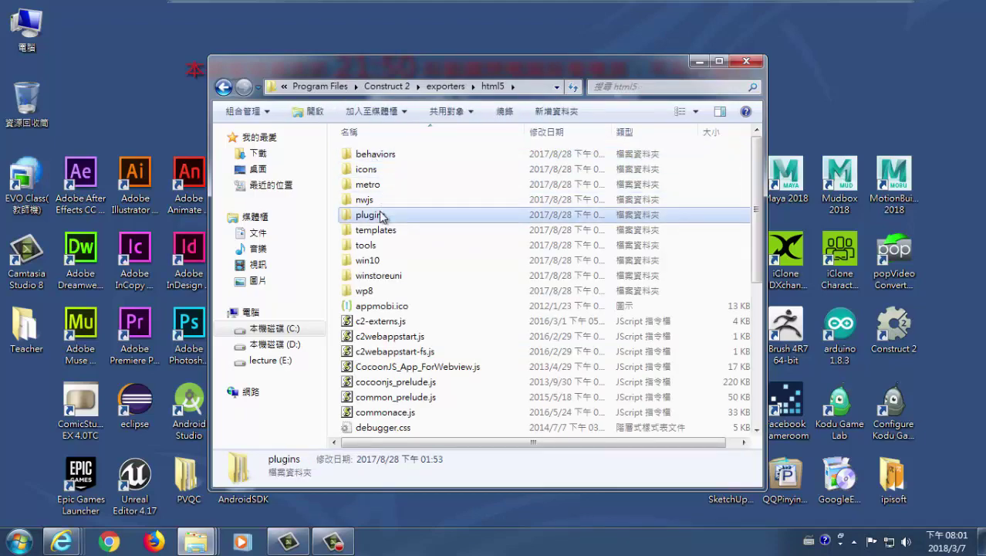
Return to the Construct 2 folder and point out its effects folder
{"action": "left_click", "coordinate": [403, 89]}
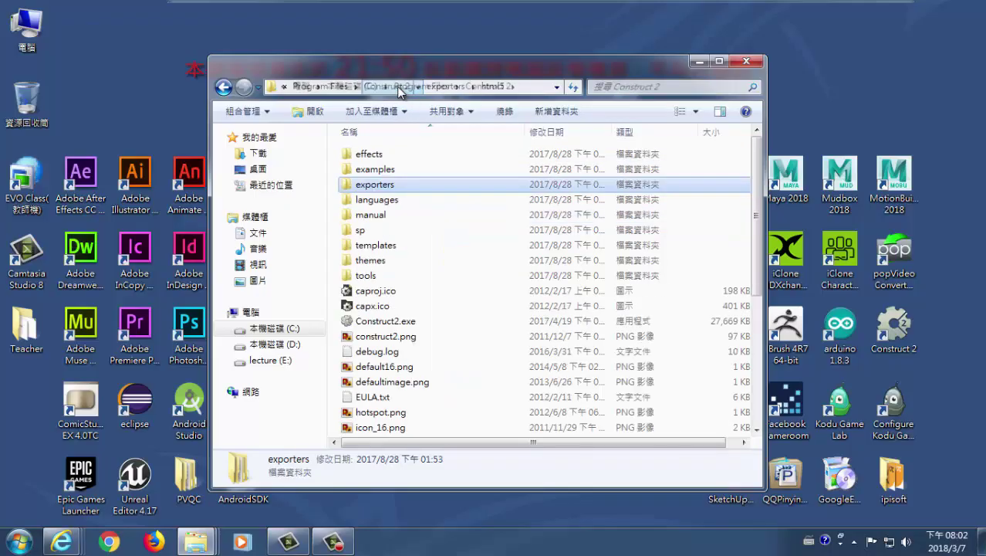
{"action": "double_click", "coordinate": [382, 155]}
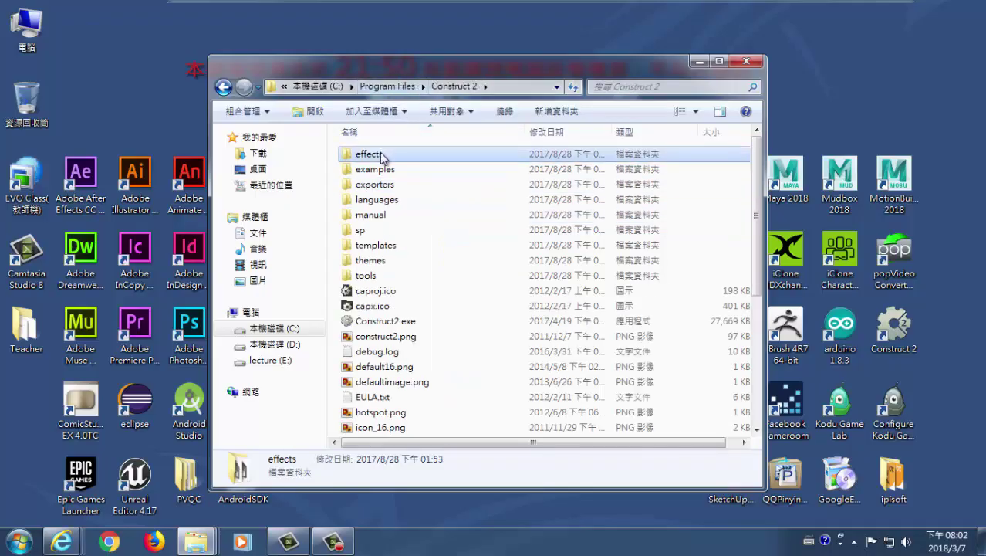
{"action": "left_click", "coordinate": [454, 86]}
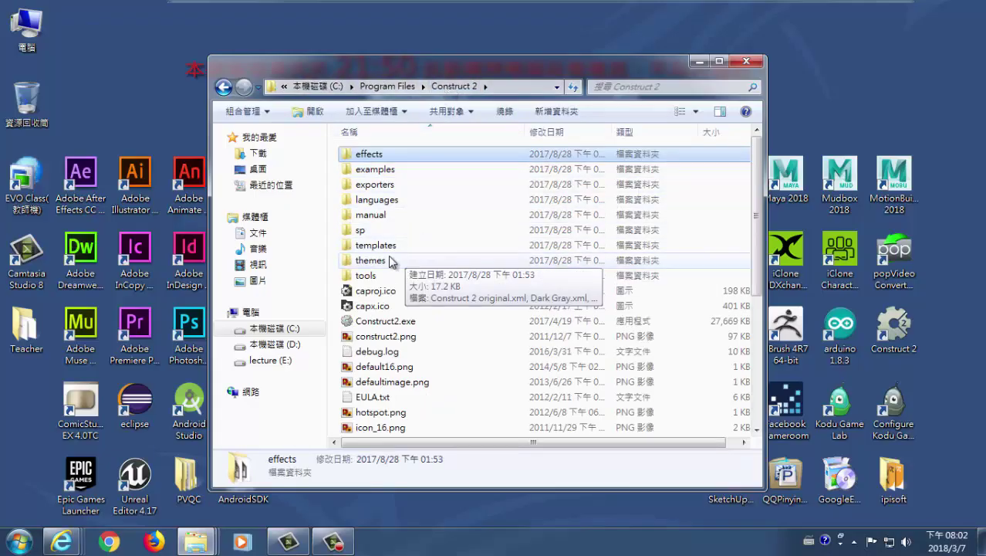
Open exporters\html5\plugins and look over the list of installed plugin folders
{"action": "left_click", "coordinate": [387, 186]}
{"action": "double_click", "coordinate": [387, 187]}
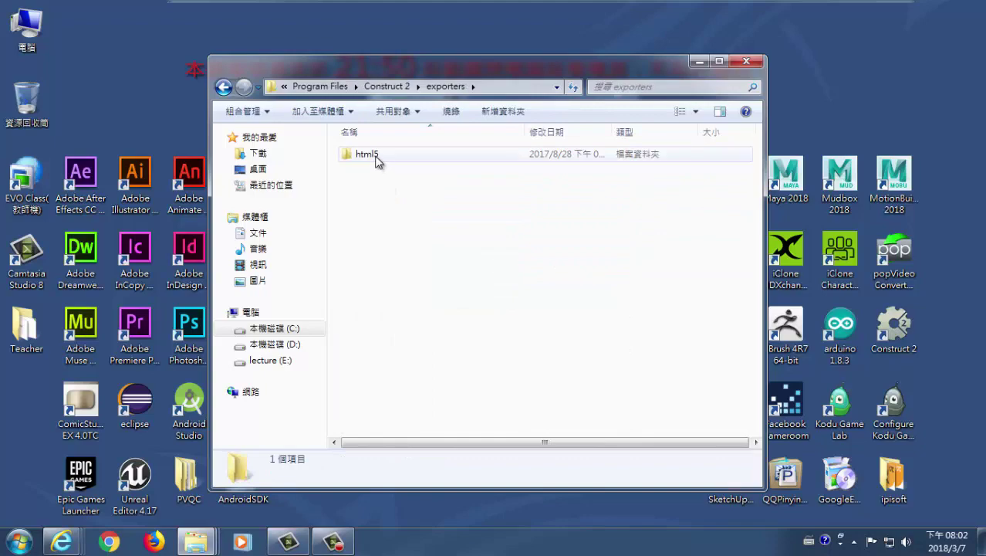
{"action": "double_click", "coordinate": [379, 157]}
{"action": "double_click", "coordinate": [374, 214]}
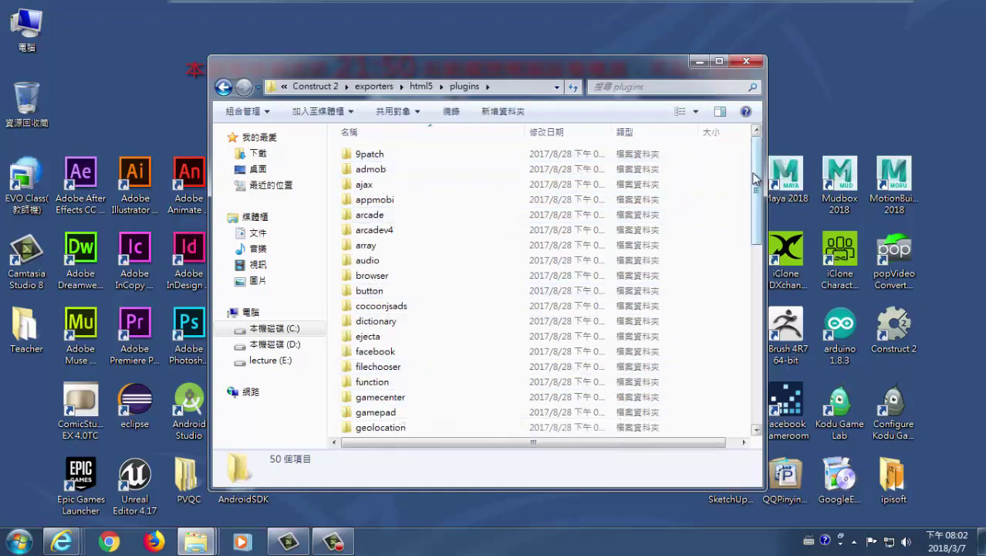
{"action": "mouse_move", "coordinate": [756, 193]}
{"action": "left_mouse_down"}
{"action": "mouse_move", "coordinate": [755, 392]}
{"action": "mouse_move", "coordinate": [755, 185]}
{"action": "left_mouse_up"}
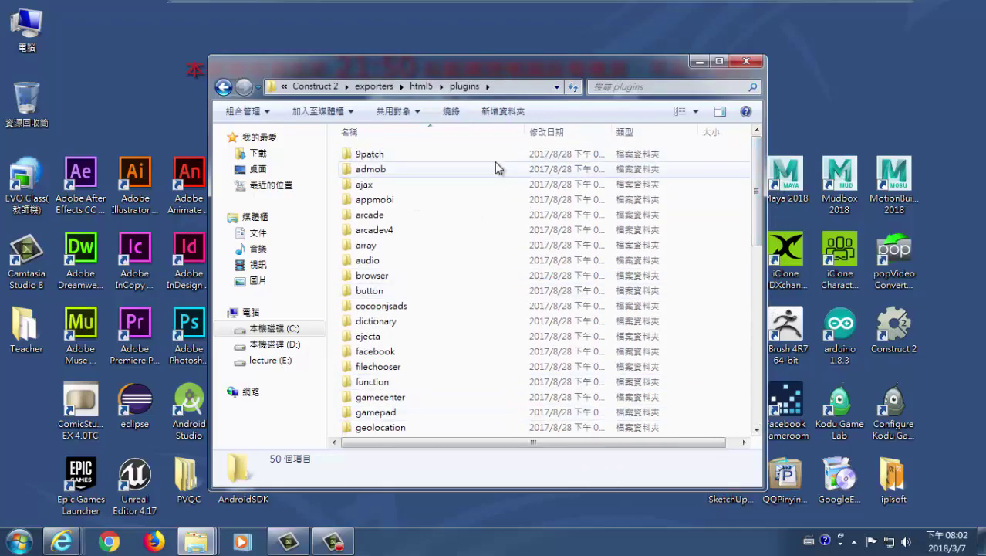
Open the html5 behaviors folder and inspect the files inside its anchor and car folders
{"action": "left_click", "coordinate": [417, 86]}
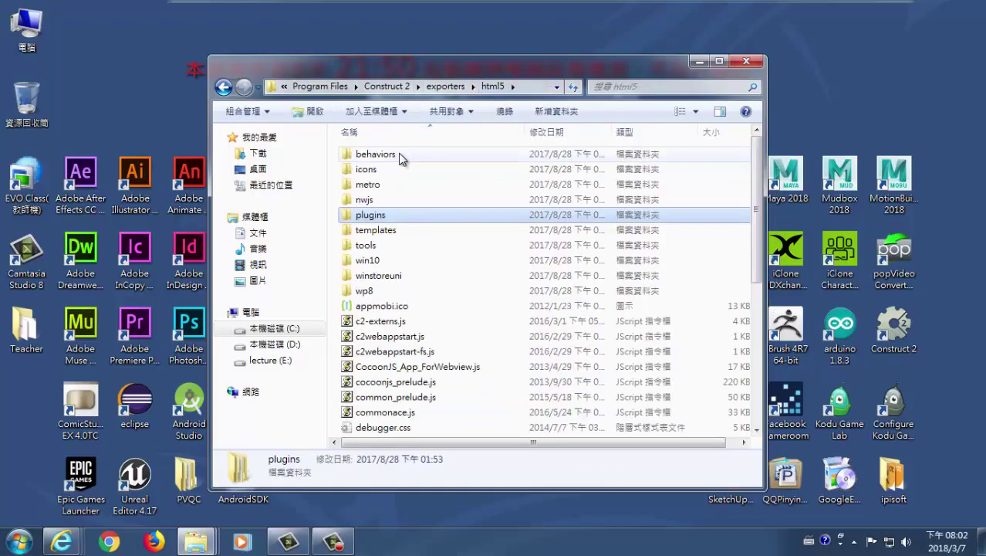
{"action": "double_click", "coordinate": [400, 154]}
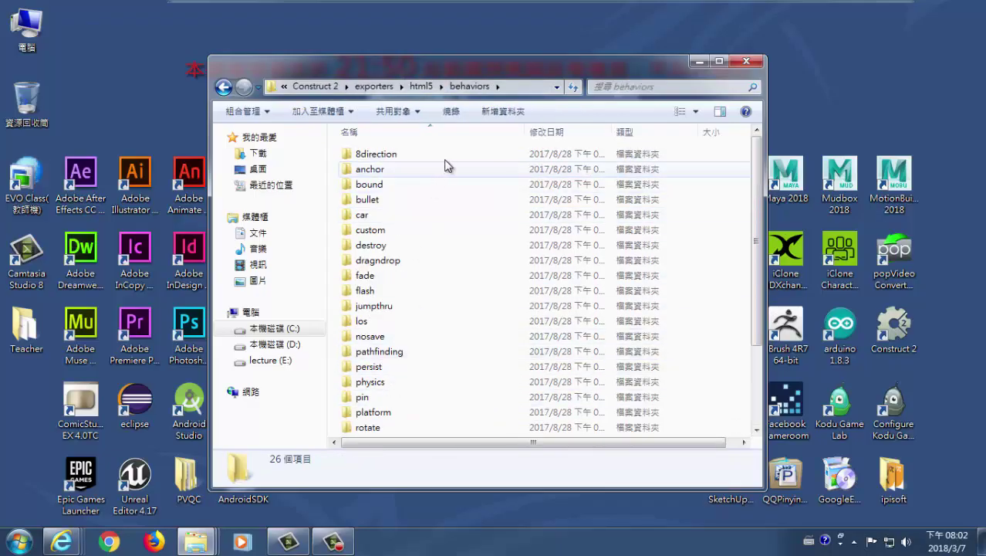
{"action": "double_click", "coordinate": [378, 169]}
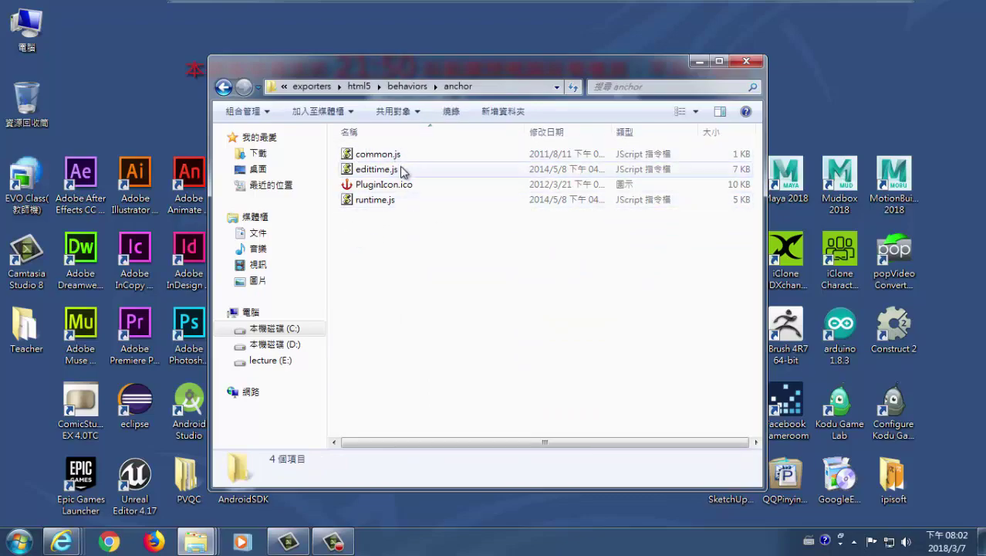
{"action": "left_click", "coordinate": [407, 86]}
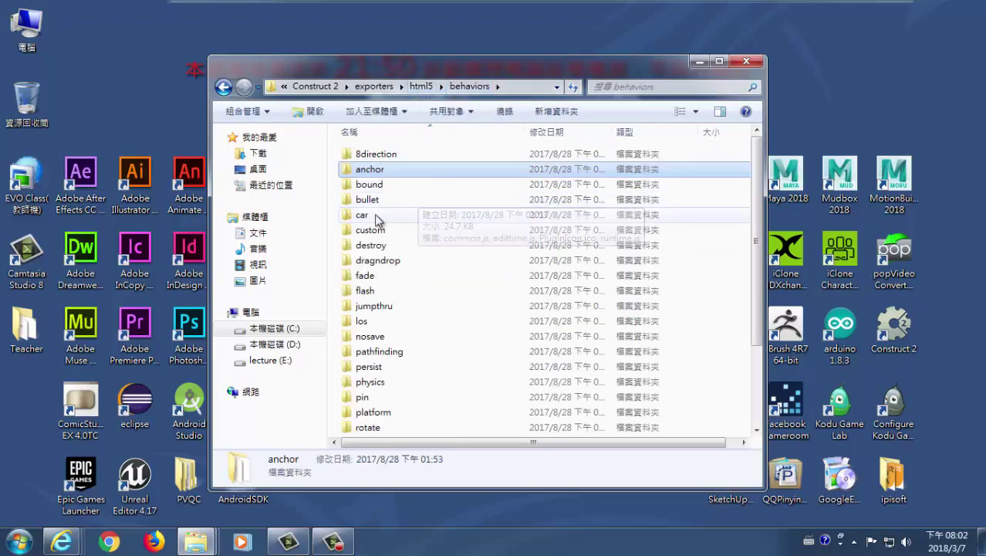
{"action": "double_click", "coordinate": [363, 215]}
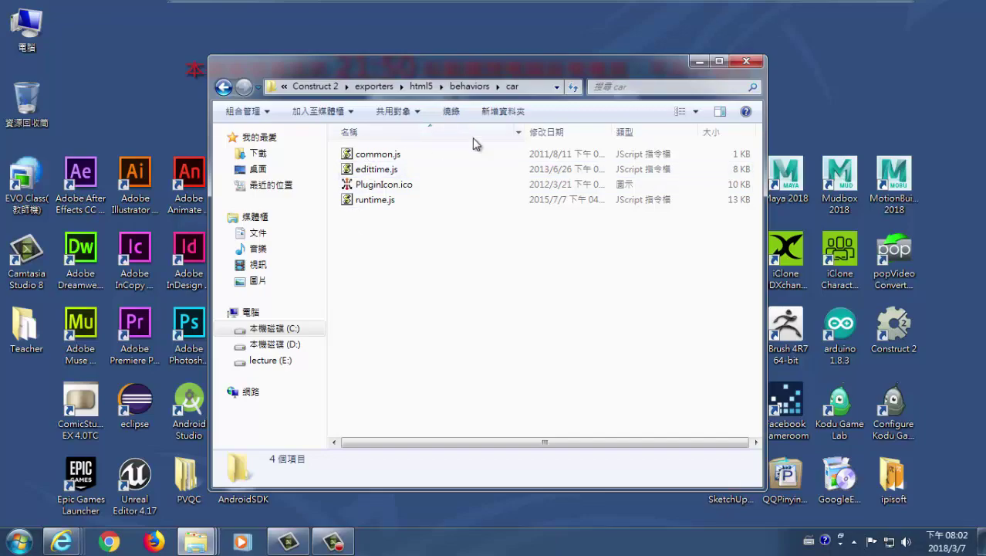
Look through the effect files in the Construct 2 effects folder, then return to the Construct 2 folder
{"action": "left_click", "coordinate": [423, 87]}
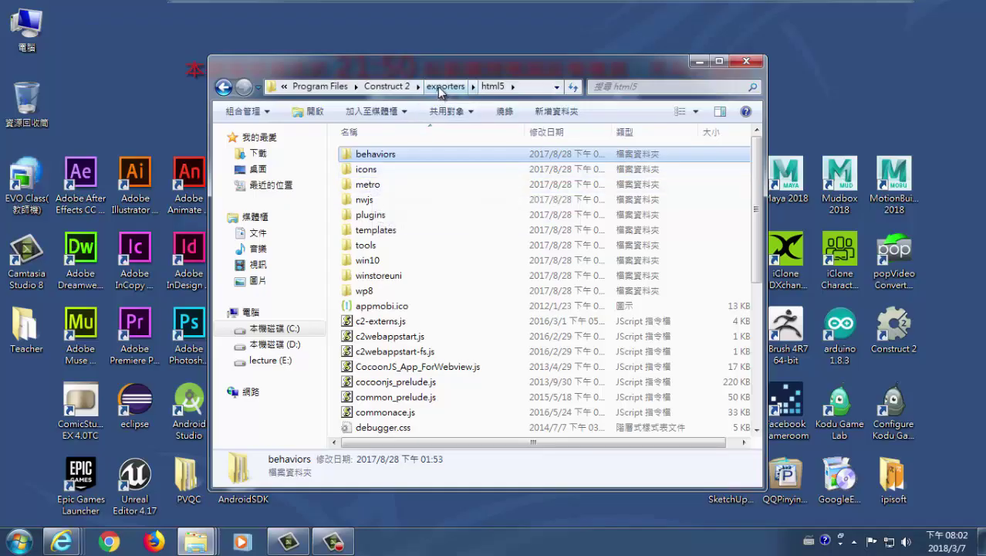
{"action": "left_click", "coordinate": [386, 87]}
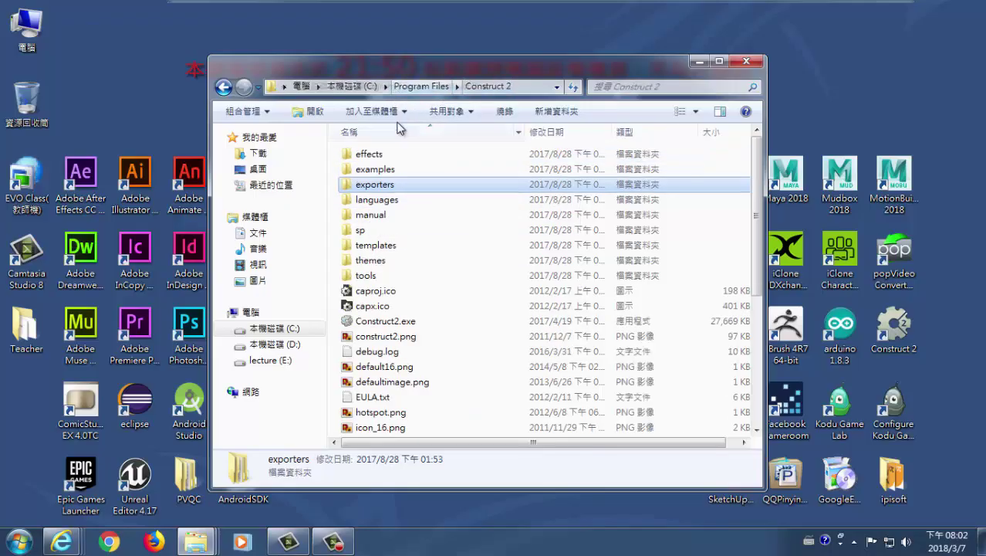
{"action": "double_click", "coordinate": [381, 158]}
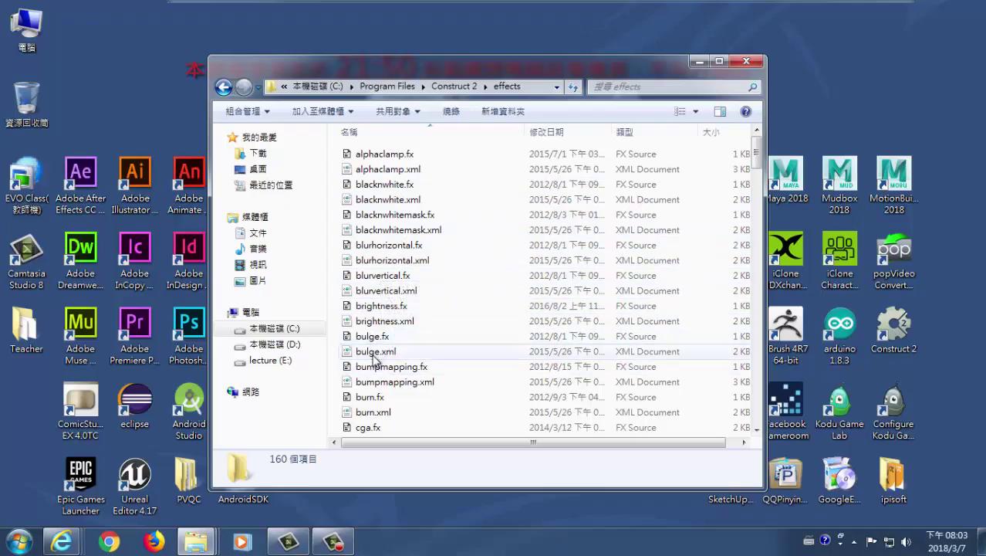
{"action": "scroll", "coordinate": [386, 351], "scroll_direction": "down", "scroll_amount": 9}
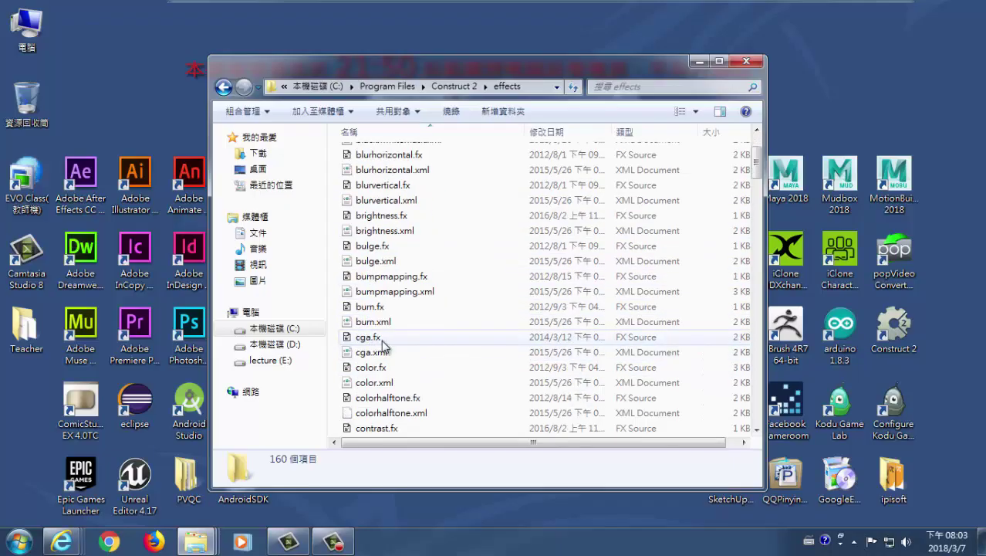
{"action": "scroll", "coordinate": [387, 345], "scroll_direction": "down", "scroll_amount": 10}
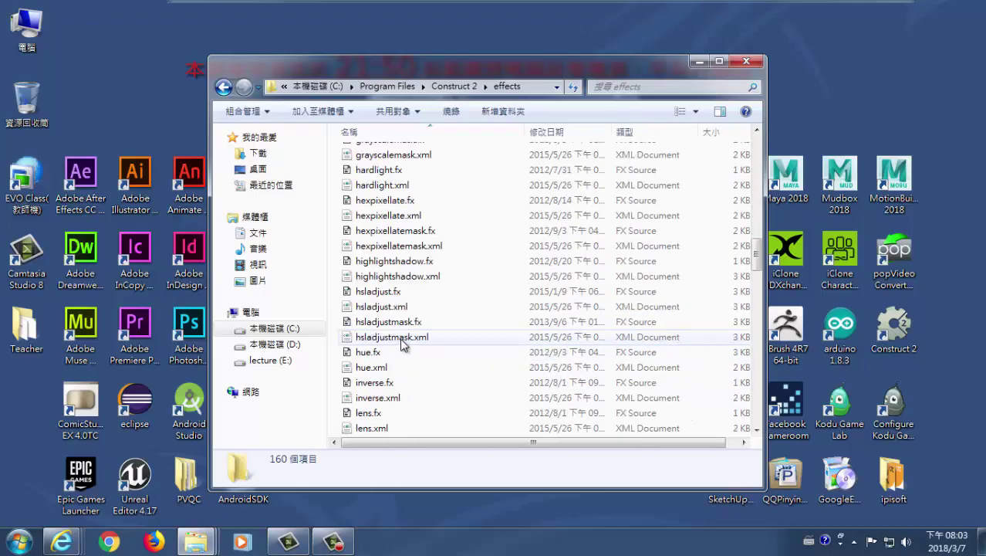
{"action": "scroll", "coordinate": [408, 341], "scroll_direction": "up", "scroll_amount": 14}
{"action": "scroll", "coordinate": [421, 330], "scroll_direction": "up", "scroll_amount": 5}
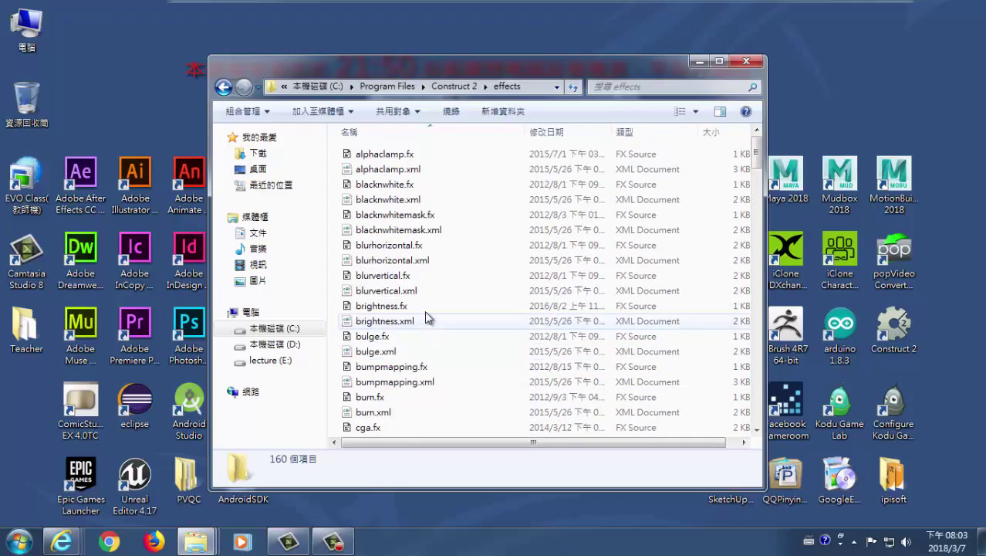
{"action": "left_click", "coordinate": [454, 86]}
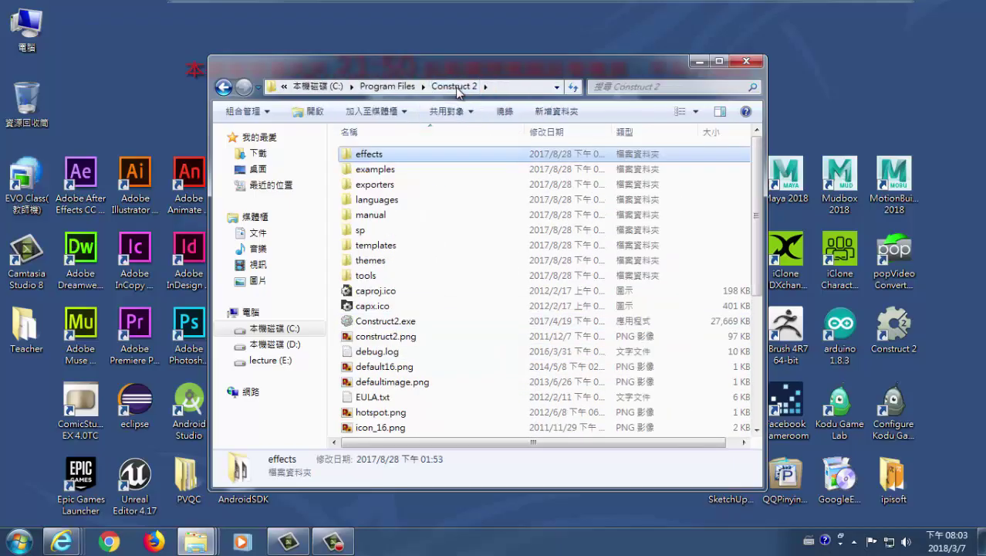
{"action": "left_click_drag", "start_coordinate": [466, 71], "coordinate": [533, 71]}
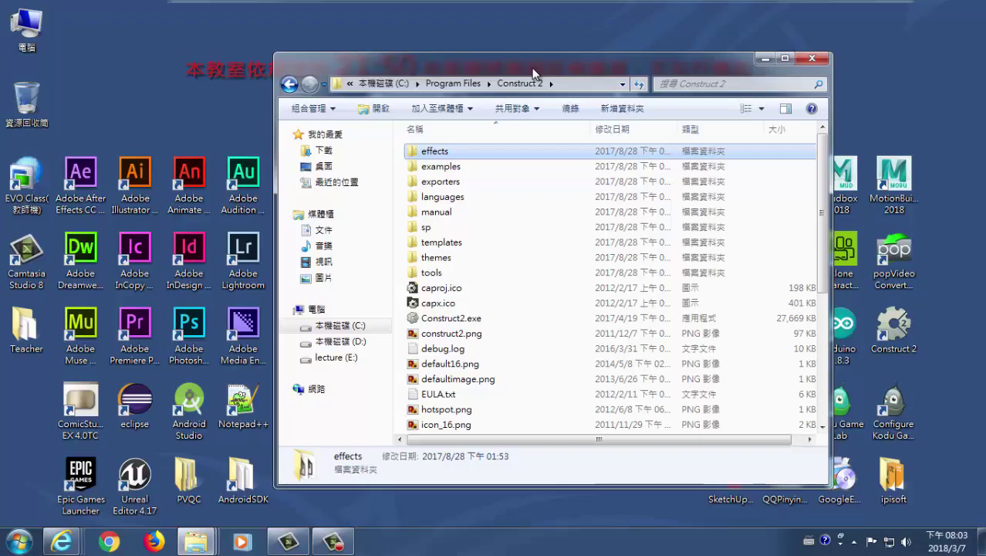
Open the lecture (E:) drive and the desktop's Teacher folder in separate windows arranged so both file lists are accessible
{"action": "left_click_drag", "start_coordinate": [533, 74], "coordinate": [531, 58]}
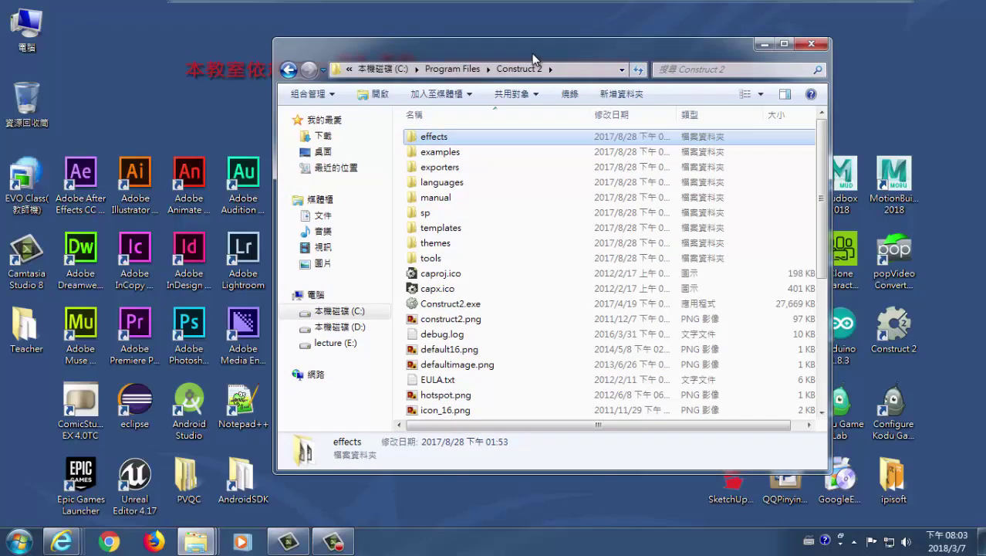
{"action": "left_click", "coordinate": [335, 342]}
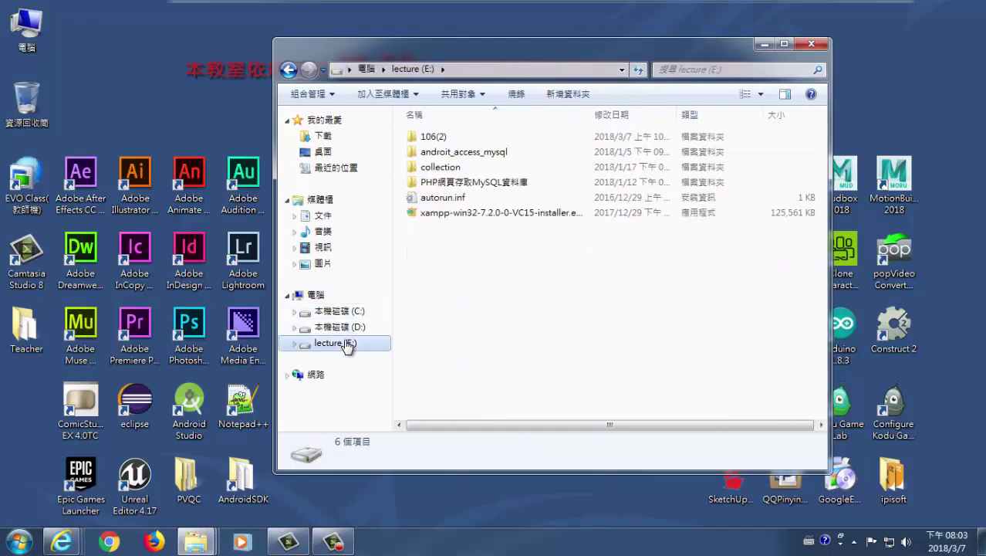
{"action": "double_click", "coordinate": [26, 328]}
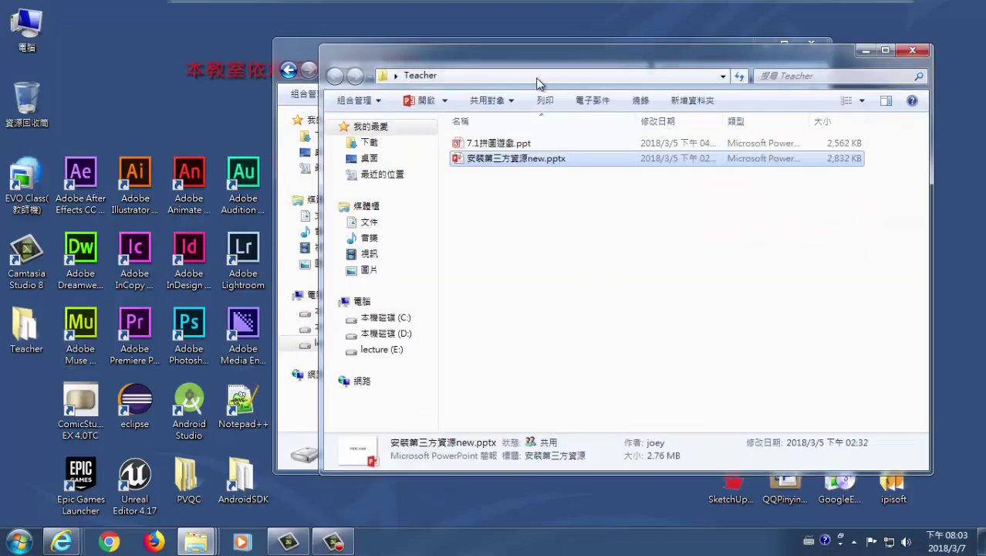
{"action": "left_click_drag", "start_coordinate": [571, 56], "coordinate": [295, 96]}
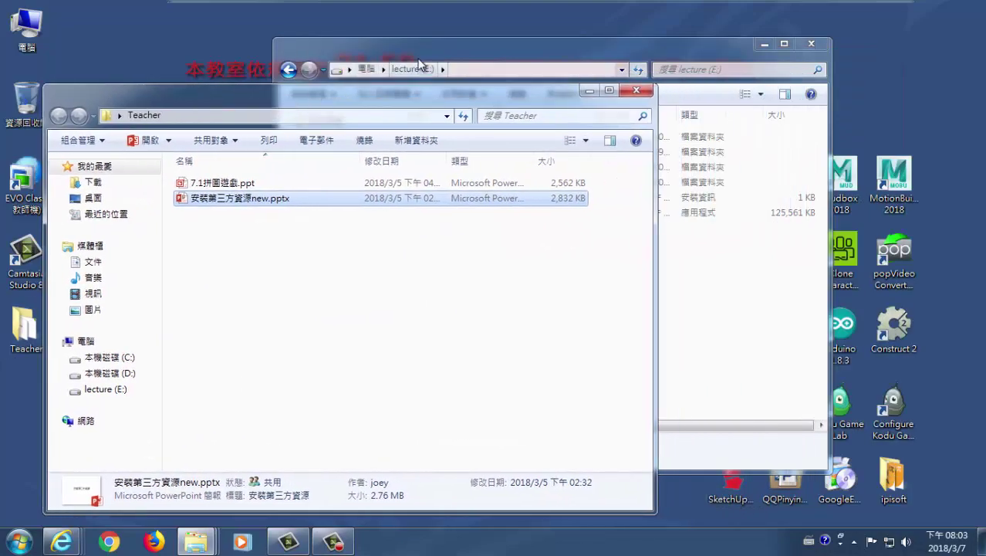
{"action": "left_click_drag", "start_coordinate": [419, 62], "coordinate": [481, 59]}
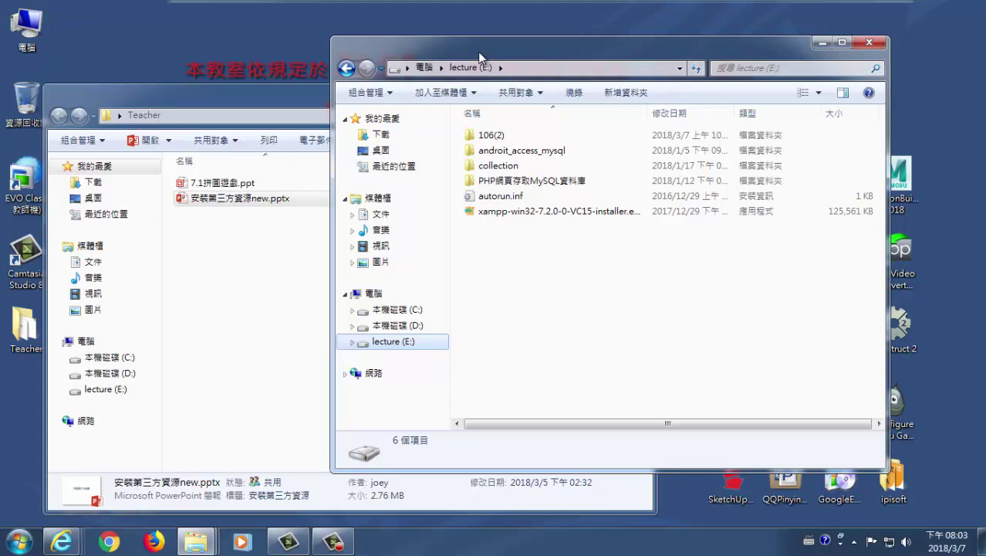
Open the 3party folder in 106(2)\跨平台遊戲設計實務 on the lecture (E:) drive
{"action": "double_click", "coordinate": [494, 136]}
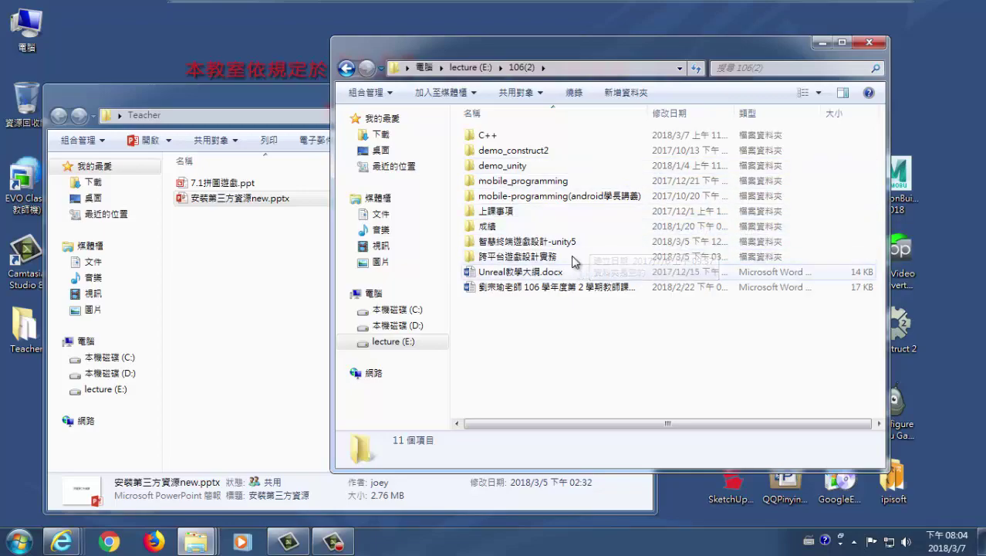
{"action": "double_click", "coordinate": [559, 262]}
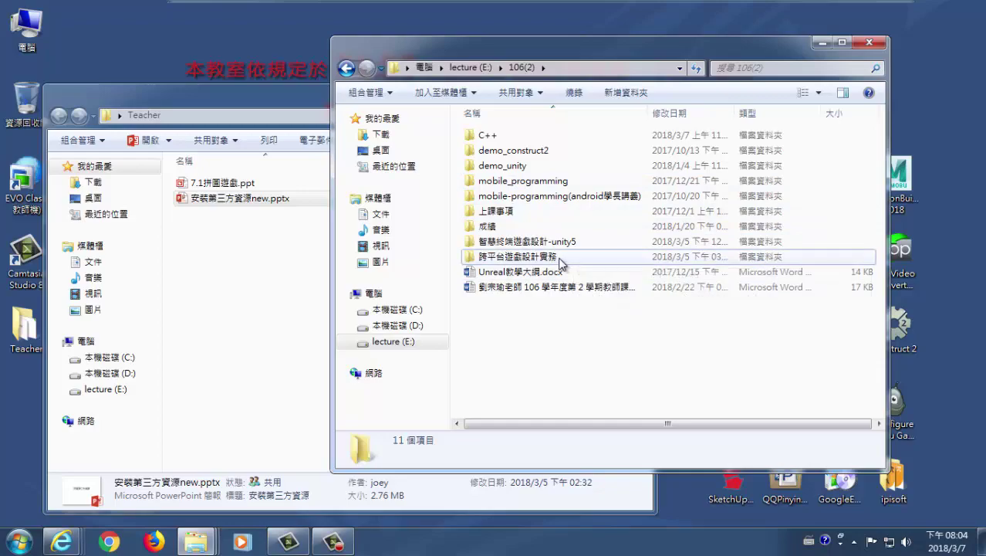
{"action": "double_click", "coordinate": [493, 137]}
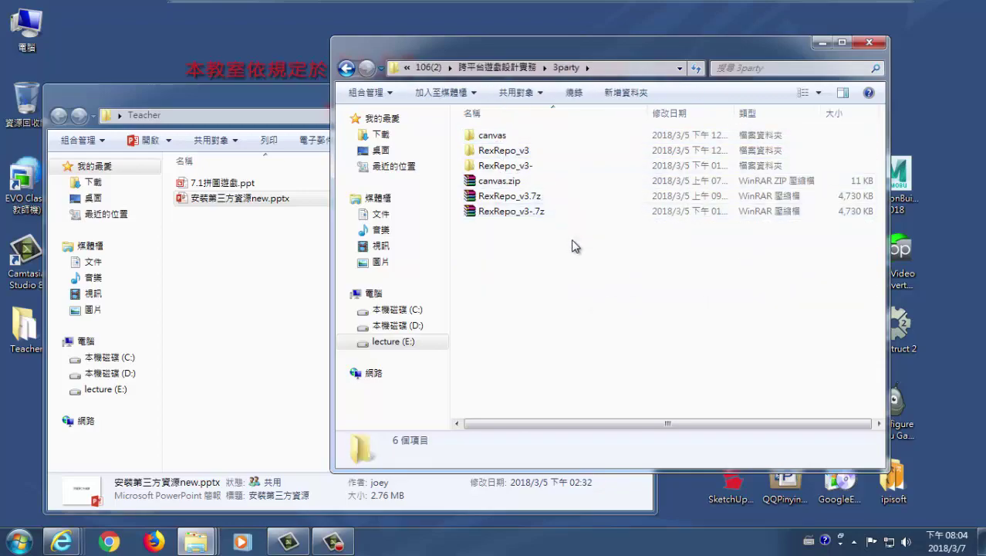
Copy RexRepo_v3.7z and canvas.zip from the 3party folder into the Teacher folder
{"action": "left_click_drag", "start_coordinate": [529, 196], "coordinate": [232, 302]}
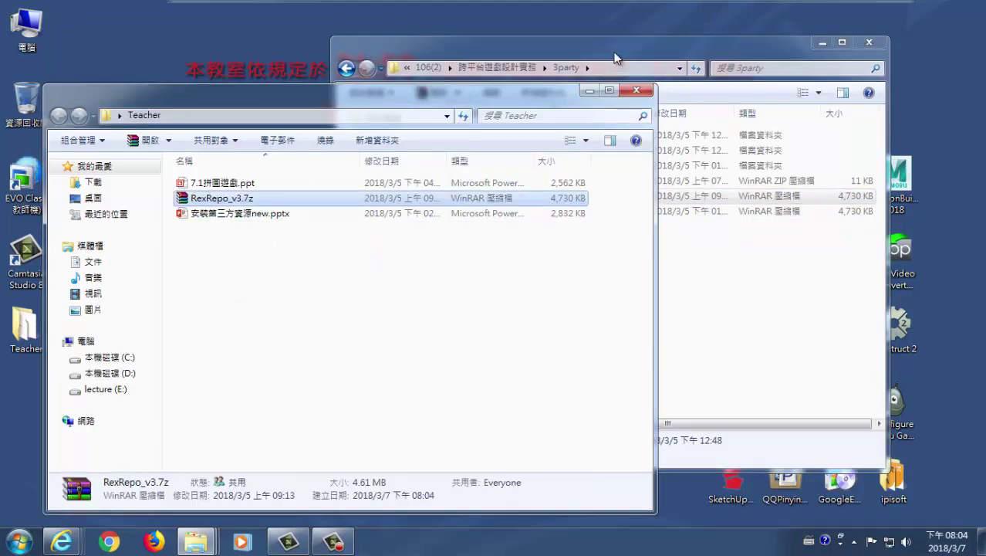
{"action": "left_click_drag", "start_coordinate": [614, 52], "coordinate": [660, 52]}
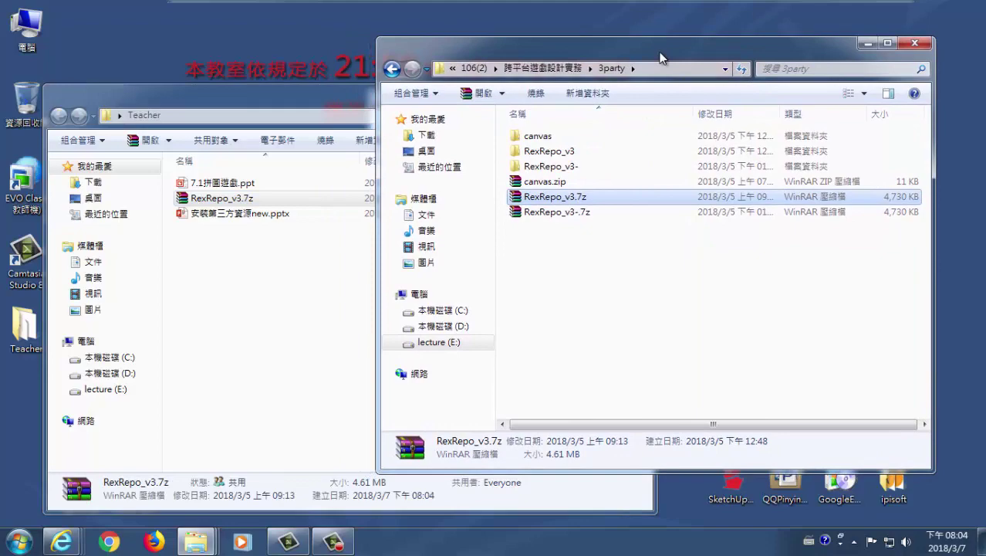
{"action": "left_click_drag", "start_coordinate": [545, 181], "coordinate": [231, 328]}
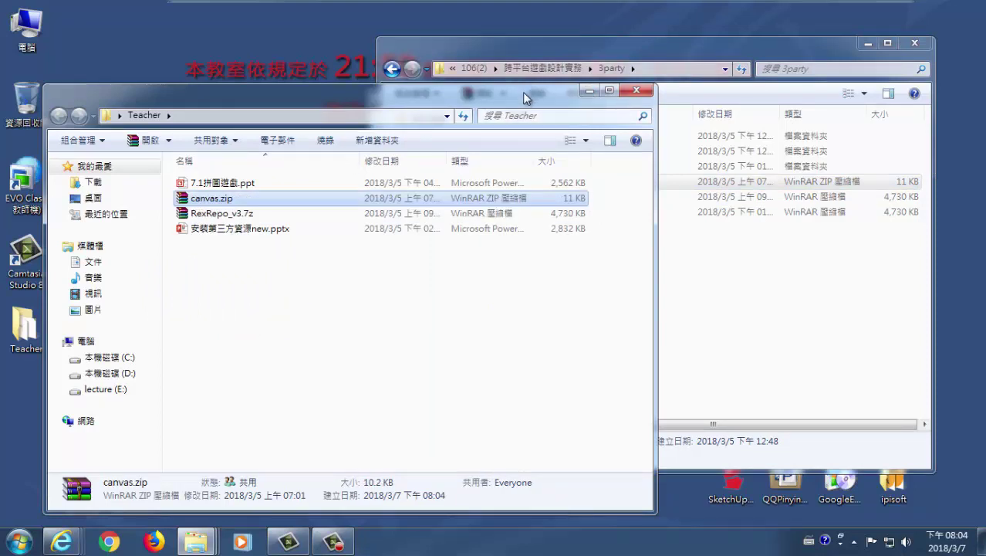
{"action": "left_click_drag", "start_coordinate": [523, 92], "coordinate": [581, 172]}
{"action": "left_click", "coordinate": [597, 167]}
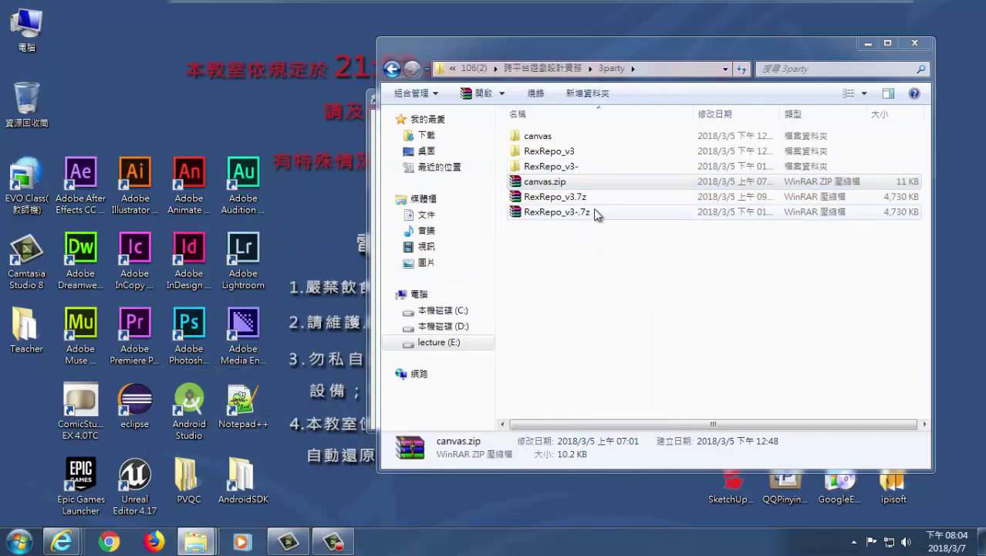
Delete log.dat from the RexRepo_v3 folder inside RexRepo_v3-
{"action": "double_click", "coordinate": [550, 166]}
{"action": "double_click", "coordinate": [542, 136]}
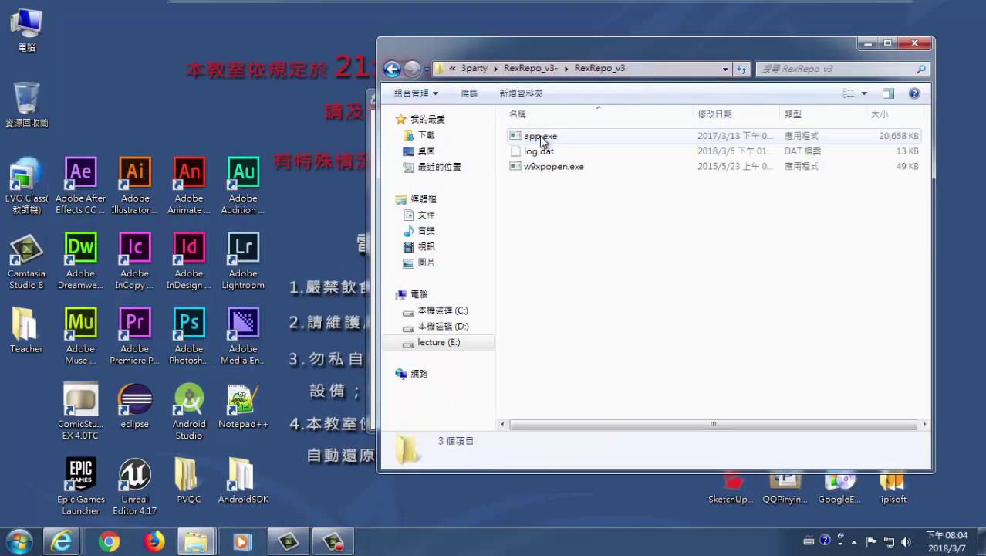
{"action": "left_click", "coordinate": [553, 153]}
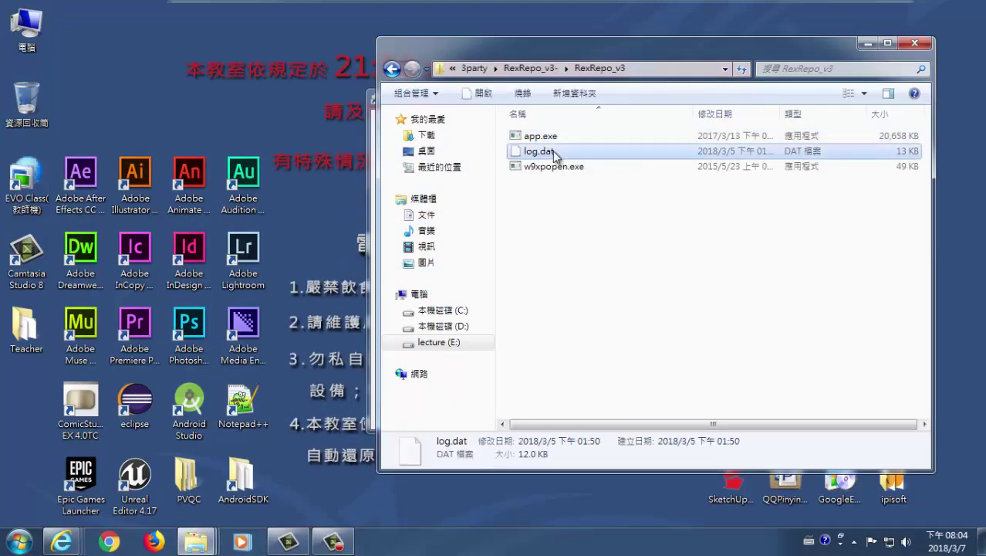
{"action": "key", "text": "Delete"}
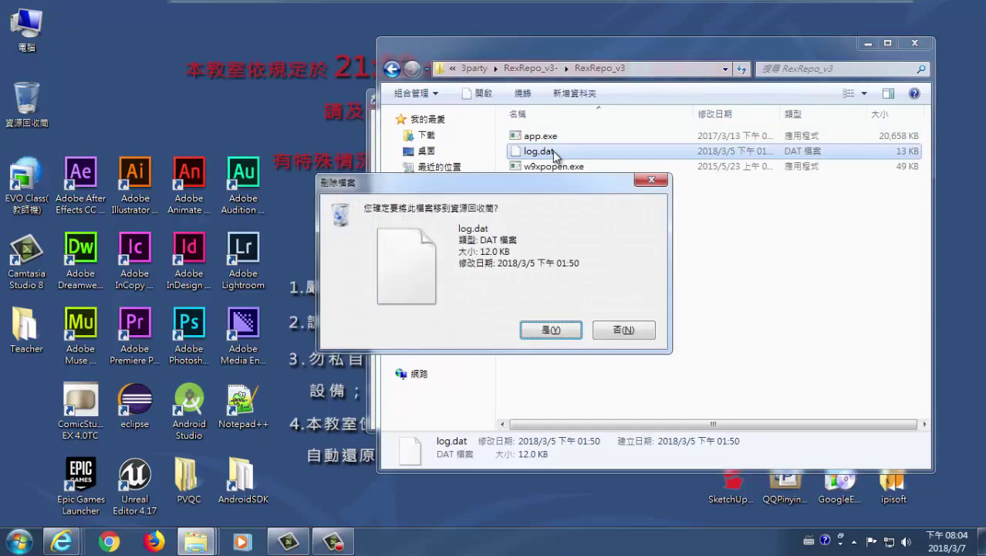
{"action": "left_click", "coordinate": [567, 330]}
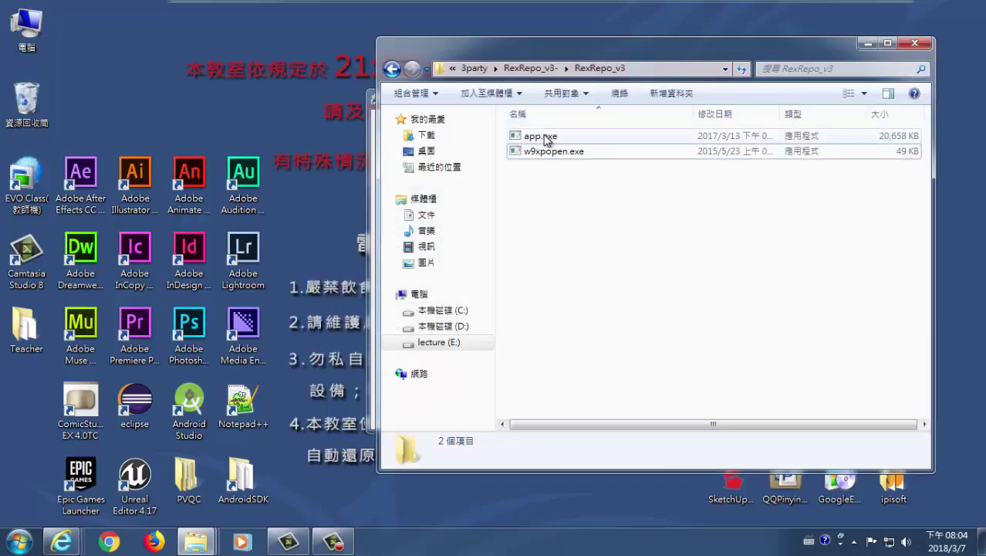
Examine the plugin files in 3party\canvas\canvas, then return to the 3party folder
{"action": "left_click", "coordinate": [474, 68]}
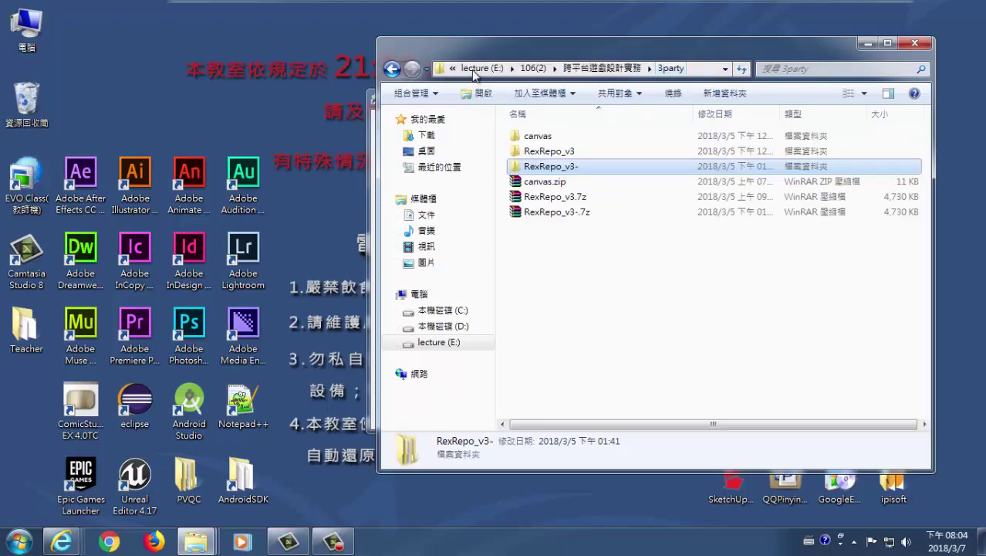
{"action": "double_click", "coordinate": [544, 139]}
{"action": "double_click", "coordinate": [544, 137]}
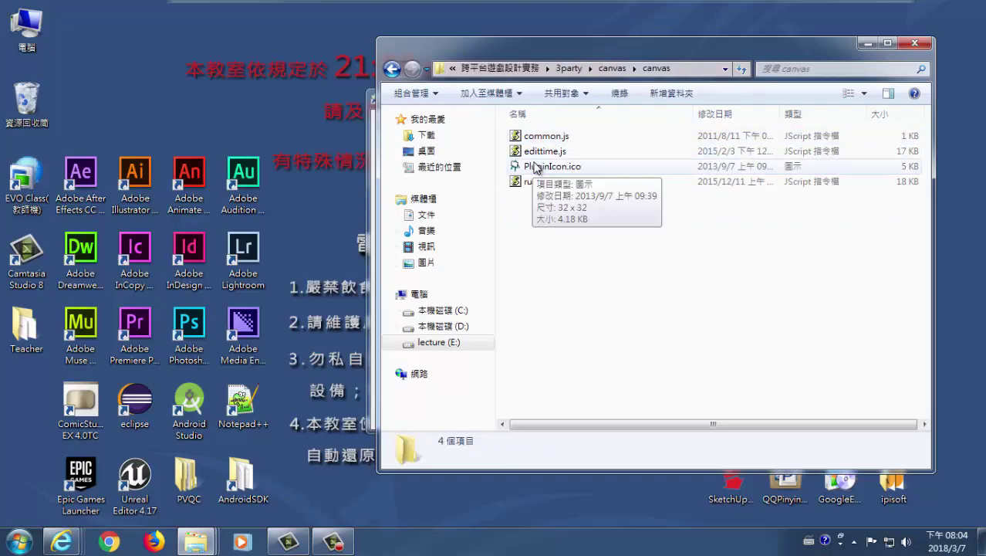
{"action": "left_click", "coordinate": [571, 69]}
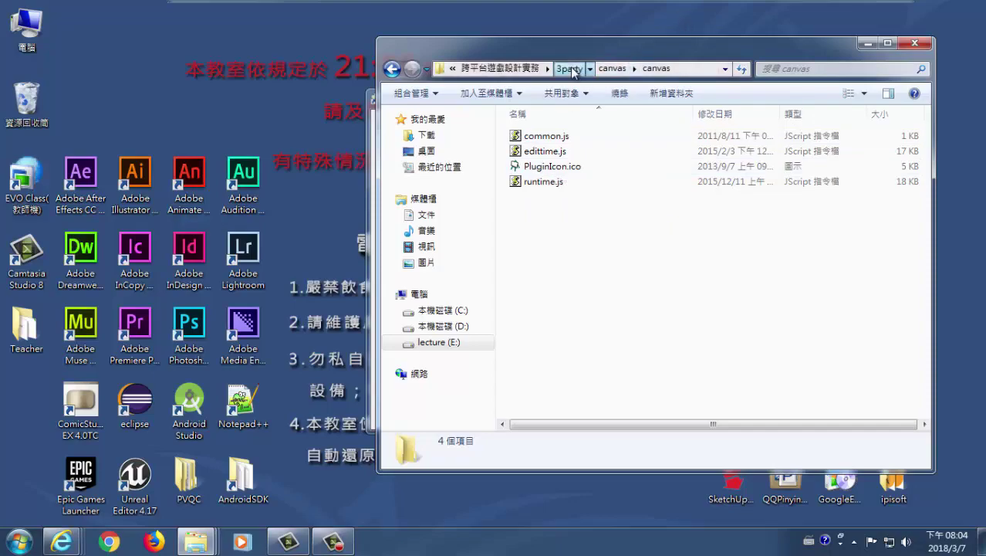
{"action": "left_click", "coordinate": [567, 71]}
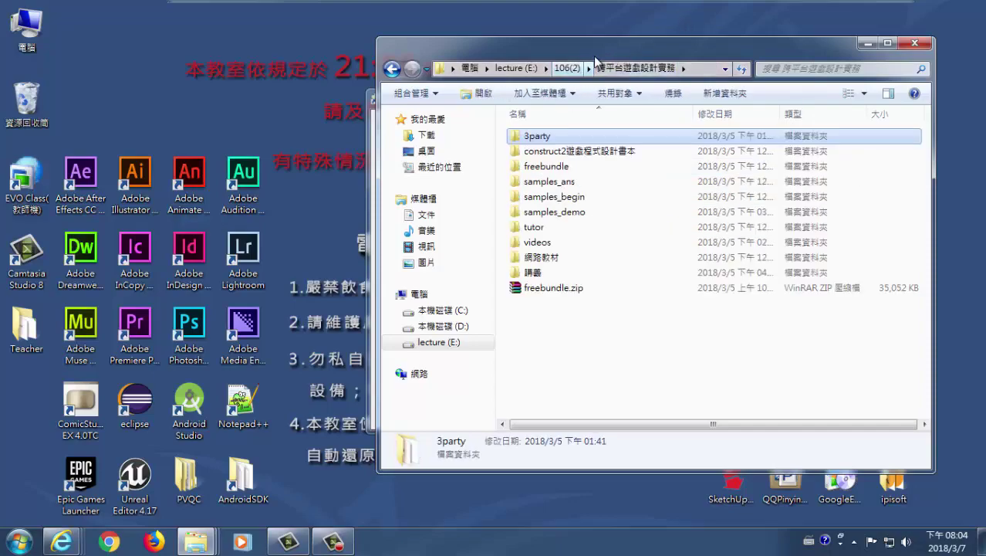
{"action": "left_click_drag", "start_coordinate": [572, 45], "coordinate": [514, 42]}
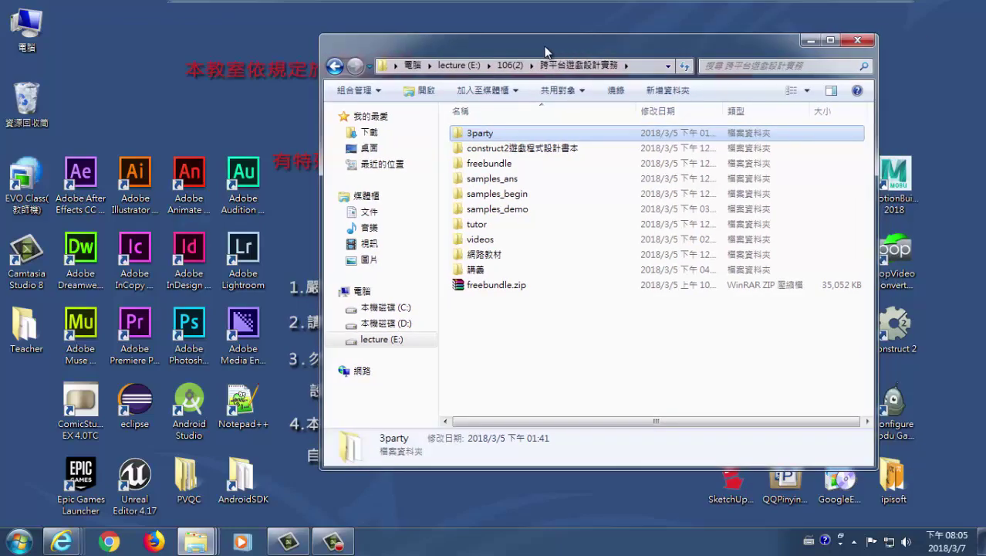
{"action": "double_click", "coordinate": [512, 137]}
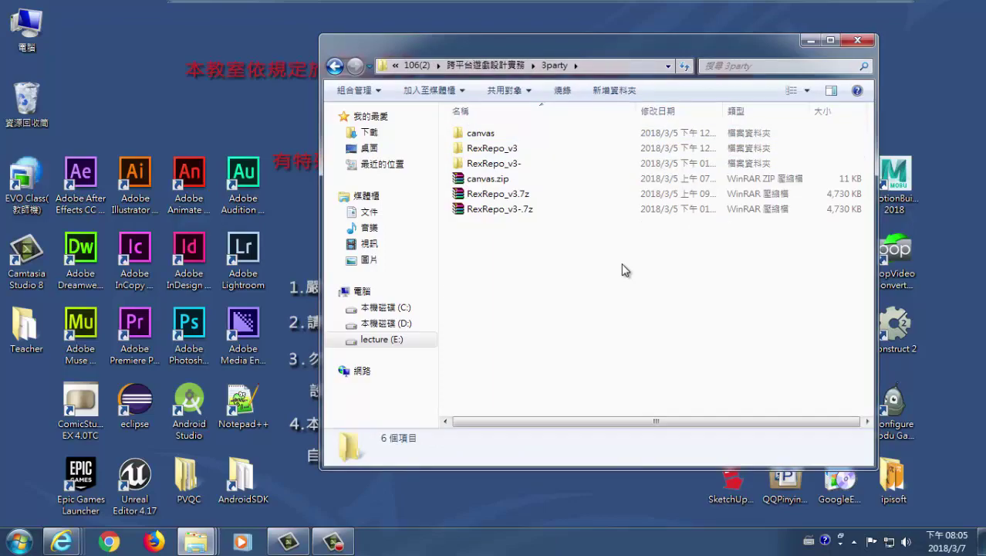
Place the 3party window beside the Teacher window so both folders' contents can be seen
{"action": "left_click_drag", "start_coordinate": [683, 43], "coordinate": [681, 93]}
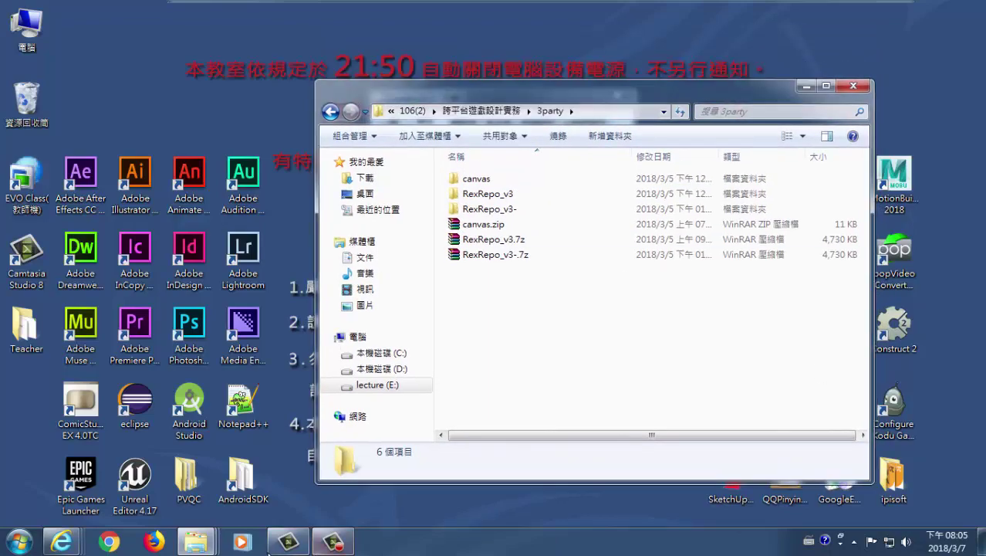
{"action": "left_click", "coordinate": [333, 541]}
{"action": "left_click", "coordinate": [814, 469]}
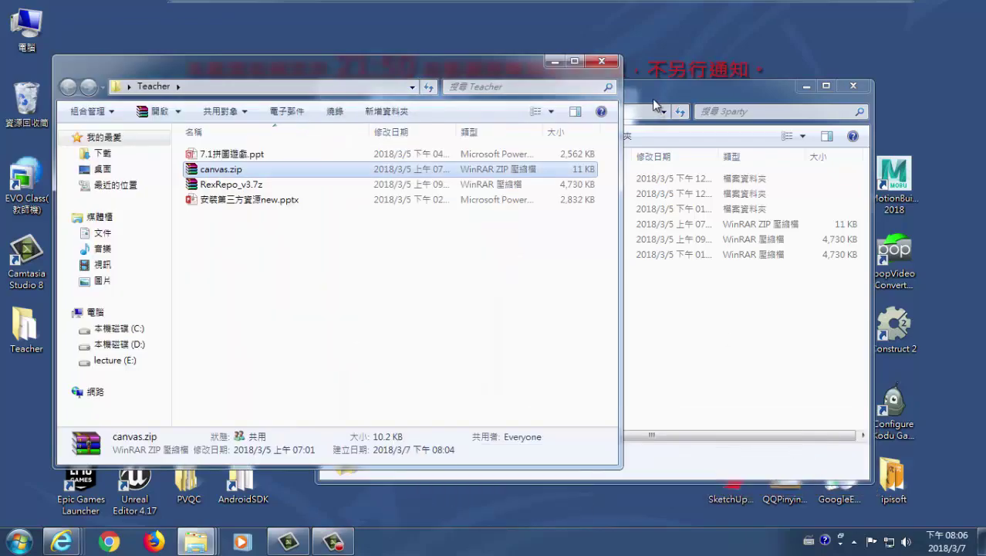
{"action": "left_click_drag", "start_coordinate": [653, 98], "coordinate": [685, 74]}
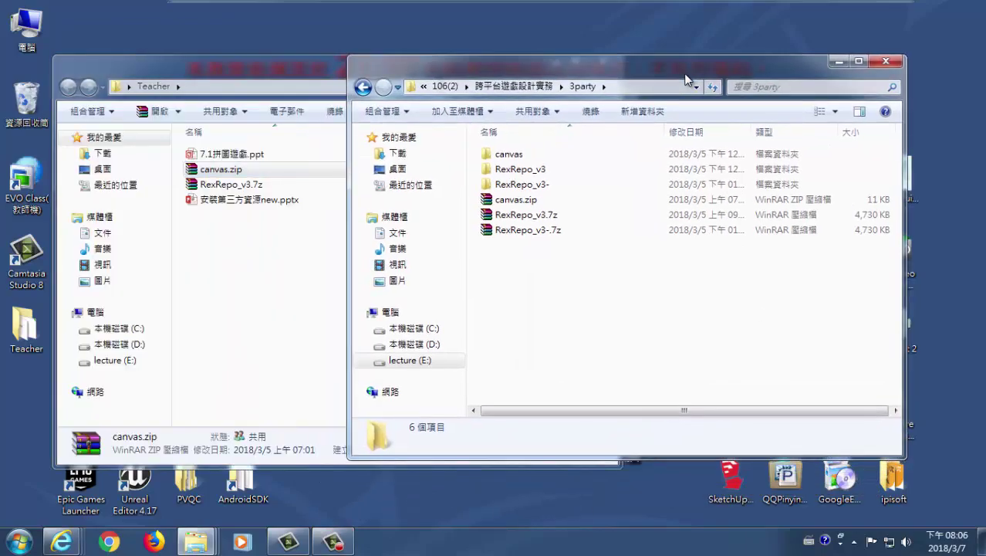
Run app.exe from the RexRepo_v3 folder inside RexRepo_v3-
{"action": "double_click", "coordinate": [549, 184]}
{"action": "double_click", "coordinate": [529, 154]}
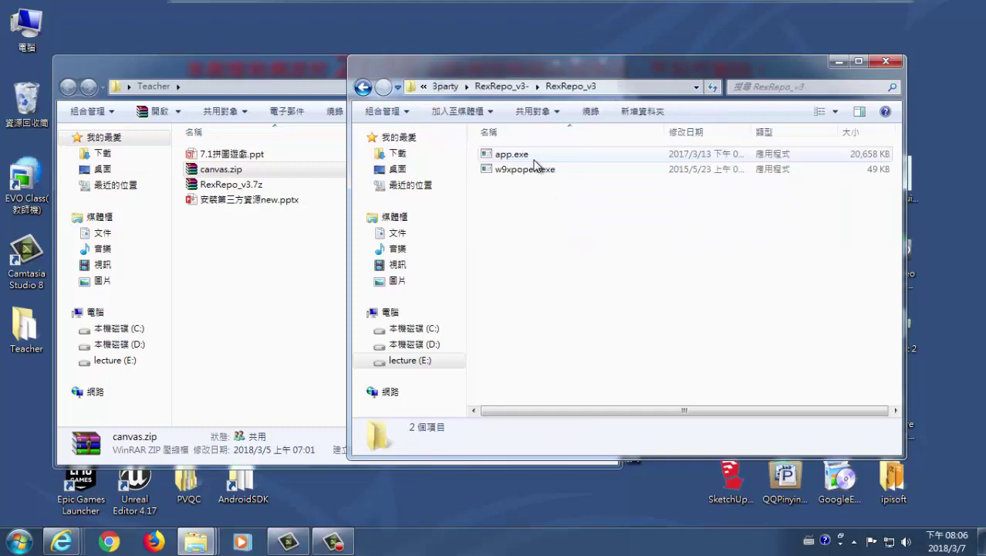
{"action": "double_click", "coordinate": [530, 155]}
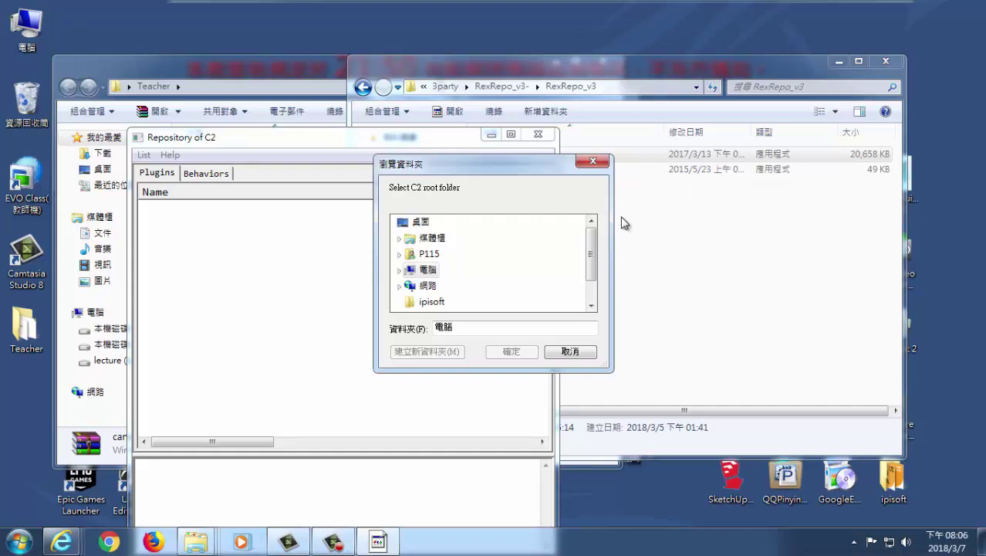
Select the Construct 2 folder under Program Files on drive C: as the C2 root folder
{"action": "left_click_drag", "start_coordinate": [591, 278], "coordinate": [564, 286]}
{"action": "left_click", "coordinate": [400, 238]}
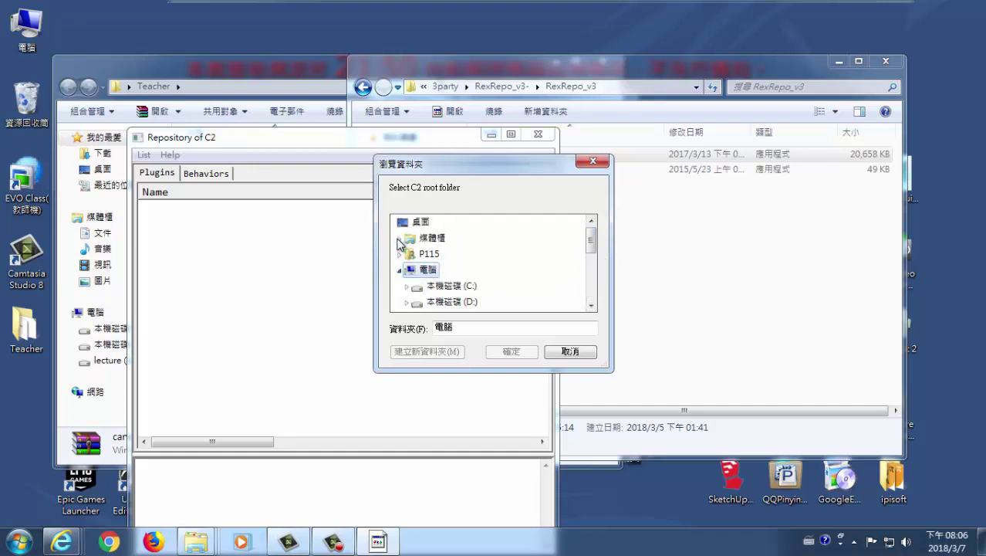
{"action": "scroll", "coordinate": [437, 297], "scroll_direction": "down", "scroll_amount": 1}
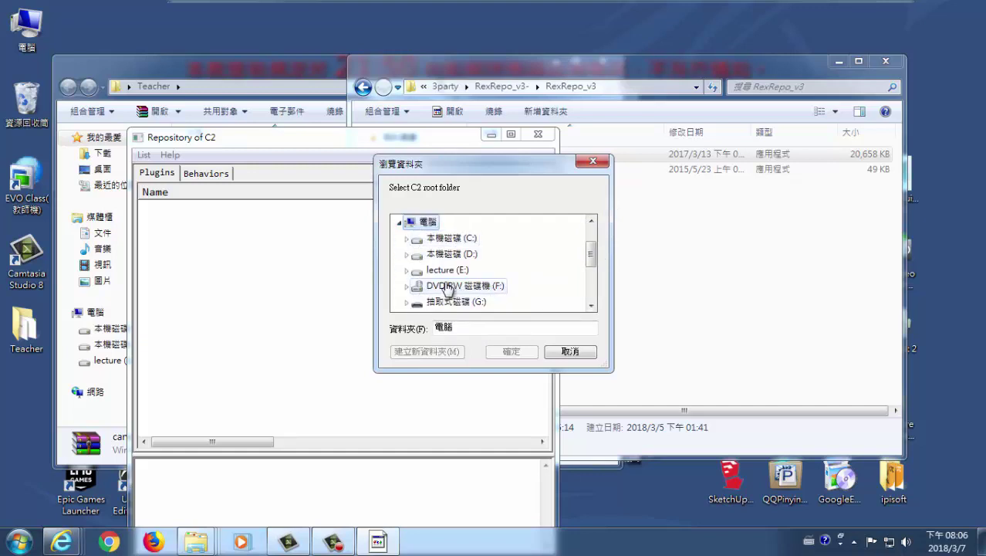
{"action": "left_click", "coordinate": [407, 240]}
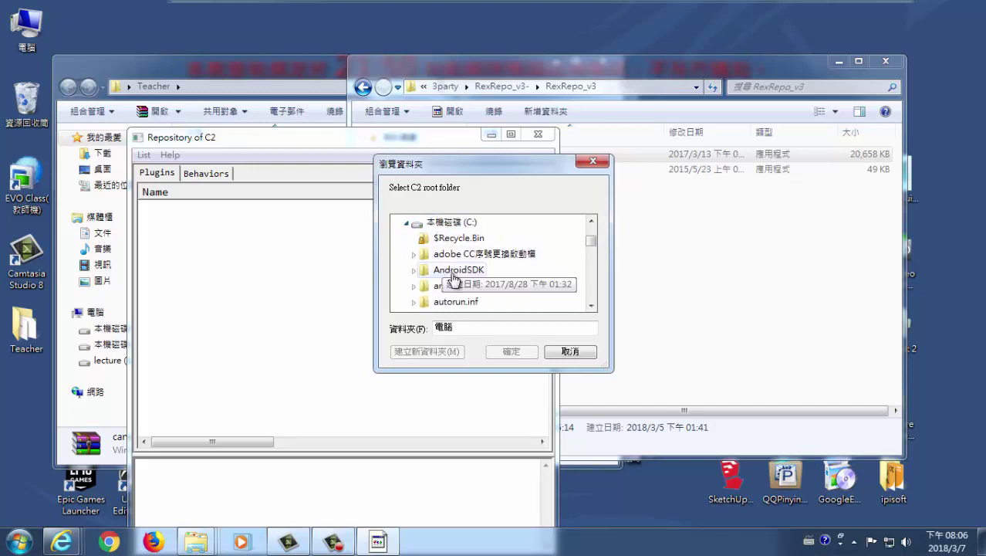
{"action": "scroll", "coordinate": [463, 290], "scroll_direction": "down", "scroll_amount": 2}
{"action": "scroll", "coordinate": [487, 289], "scroll_direction": "down", "scroll_amount": 1}
{"action": "left_click", "coordinate": [498, 276]}
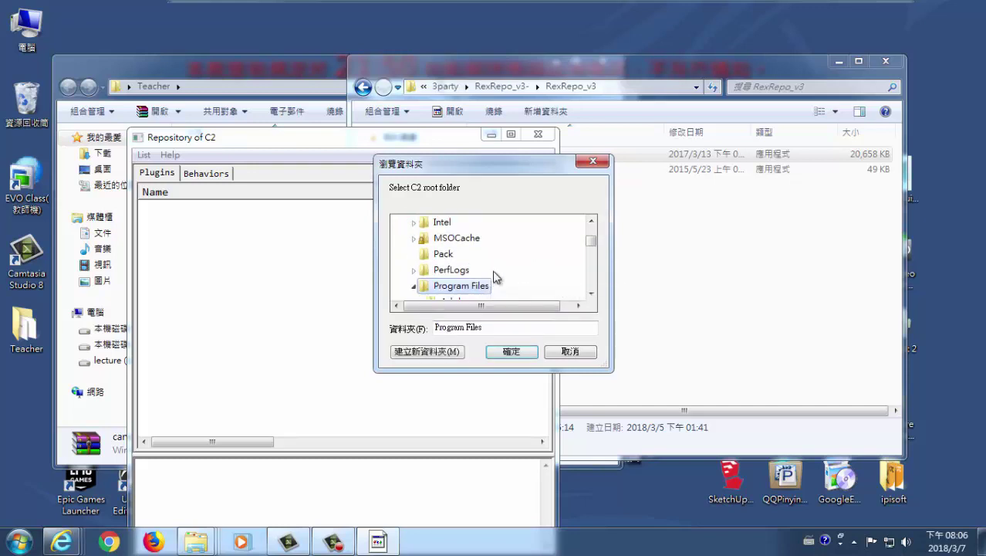
{"action": "scroll", "coordinate": [498, 281], "scroll_direction": "down", "scroll_amount": 1}
{"action": "left_click", "coordinate": [486, 289]}
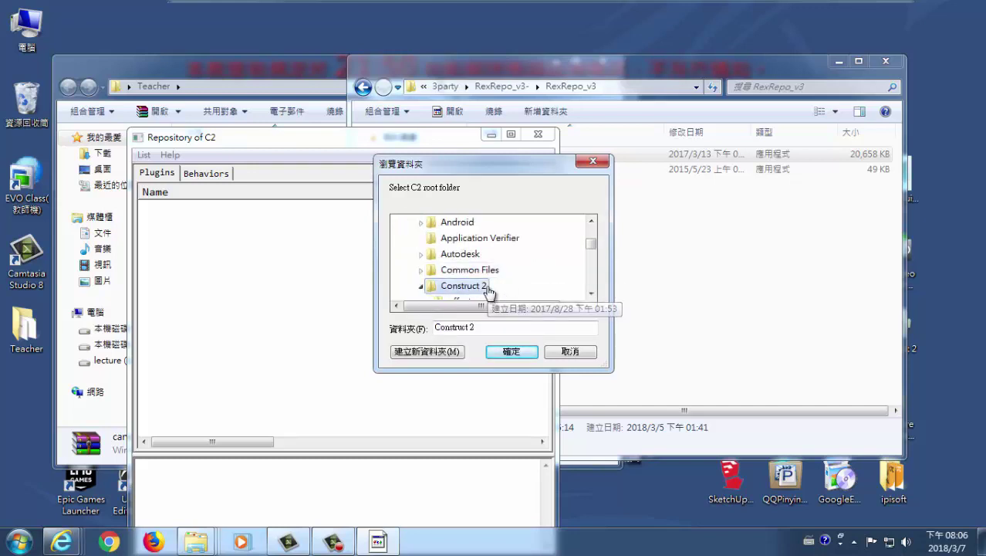
Check the Construct 2 subfolders, confirm the root folder choice, and move the Repository of C2 window fully into view
{"action": "scroll", "coordinate": [506, 292], "scroll_direction": "down", "scroll_amount": 2}
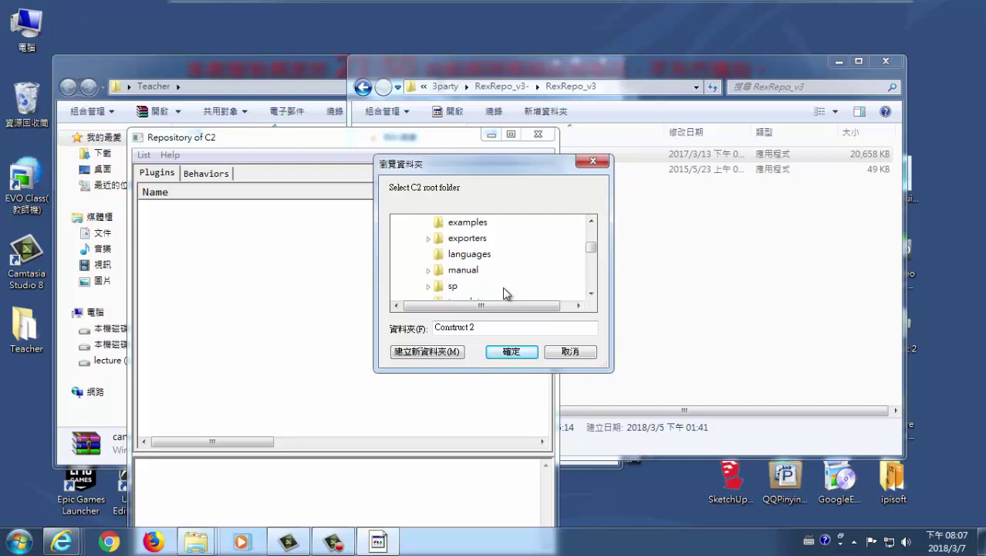
{"action": "left_click_drag", "start_coordinate": [483, 165], "coordinate": [486, 204]}
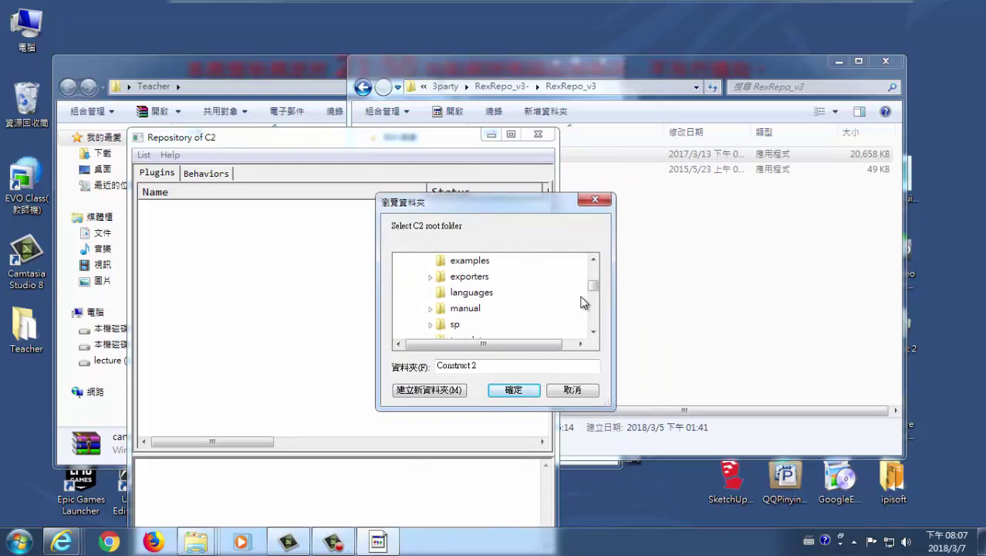
{"action": "mouse_move", "coordinate": [593, 289]}
{"action": "left_mouse_down"}
{"action": "mouse_move", "coordinate": [595, 277]}
{"action": "mouse_move", "coordinate": [592, 286]}
{"action": "left_mouse_up"}
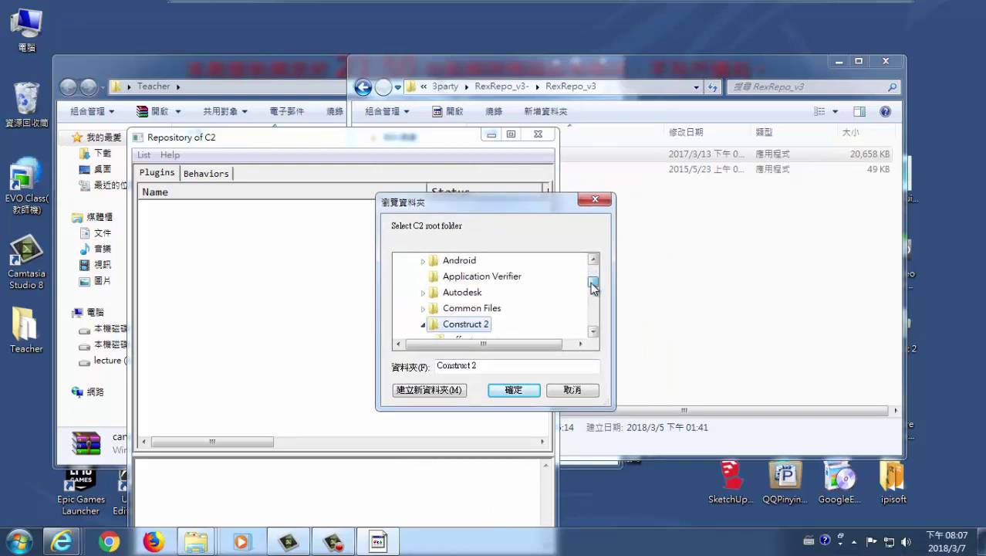
{"action": "left_click", "coordinate": [594, 332]}
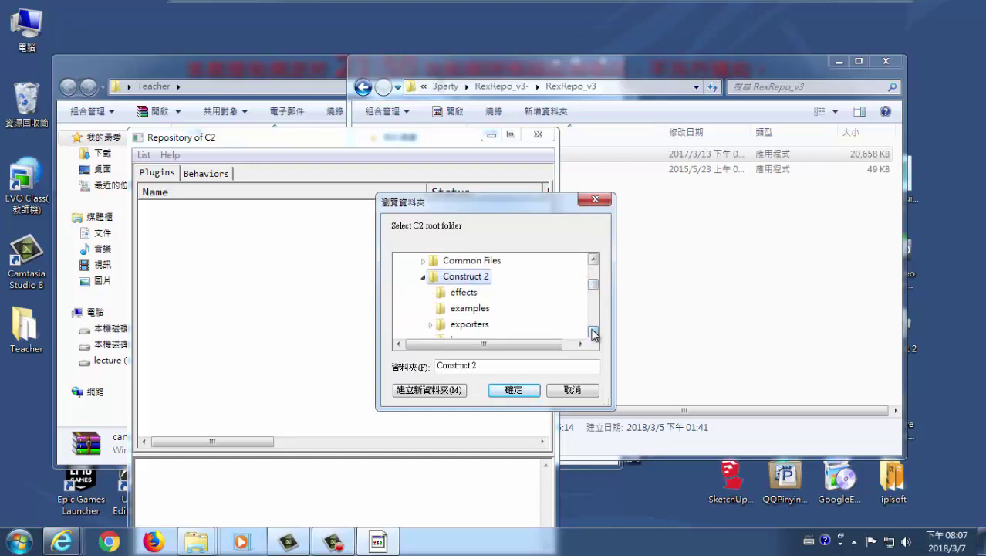
{"action": "left_click", "coordinate": [529, 392]}
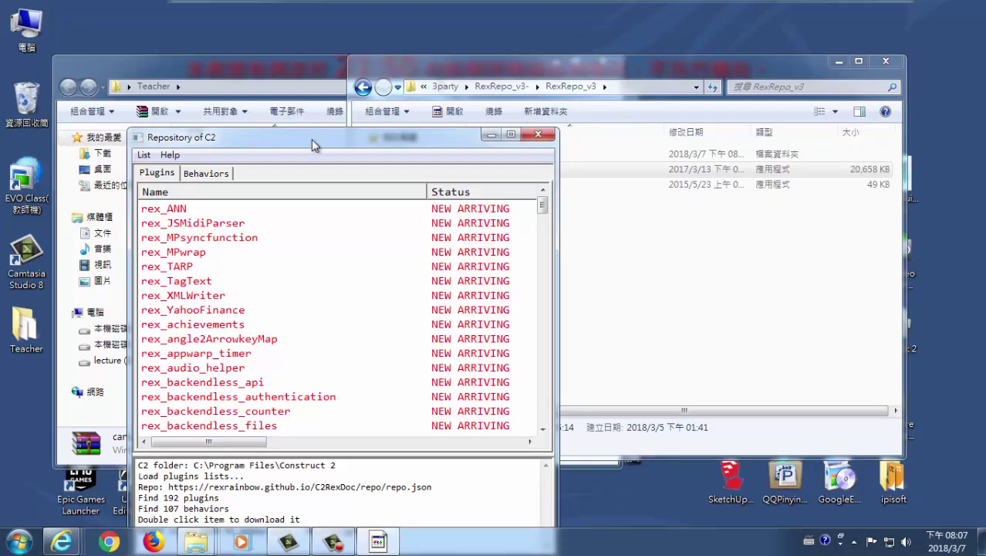
{"action": "left_click_drag", "start_coordinate": [314, 139], "coordinate": [439, 98]}
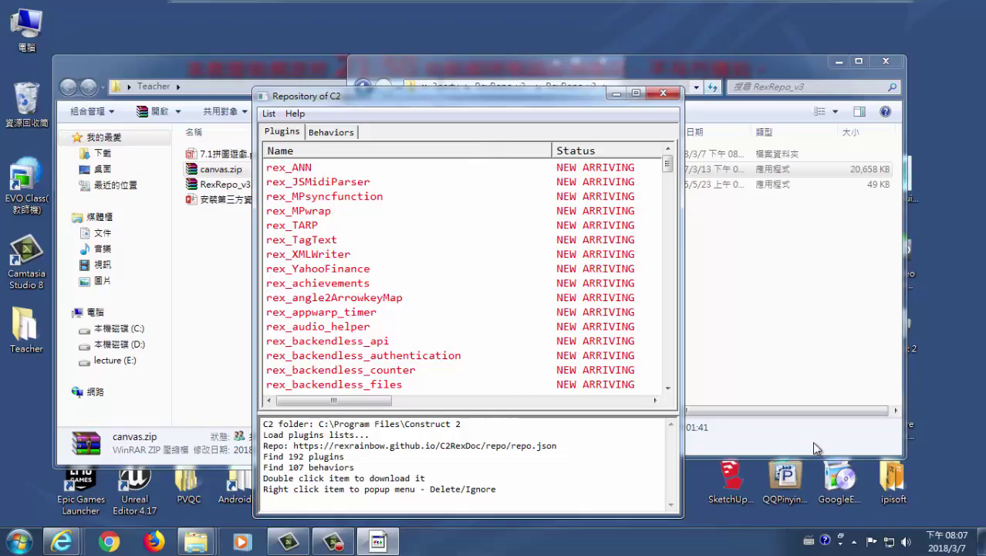
{"action": "left_click", "coordinate": [343, 545]}
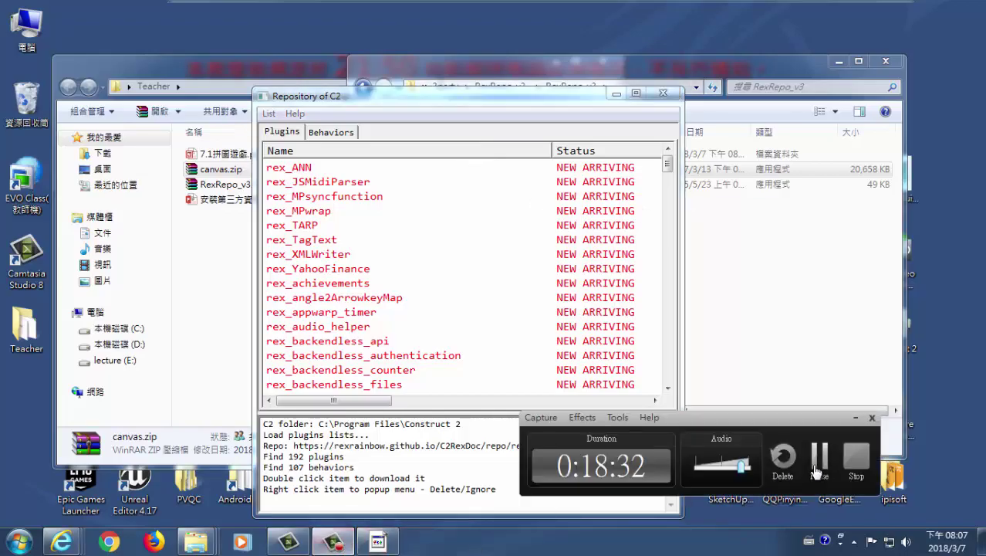